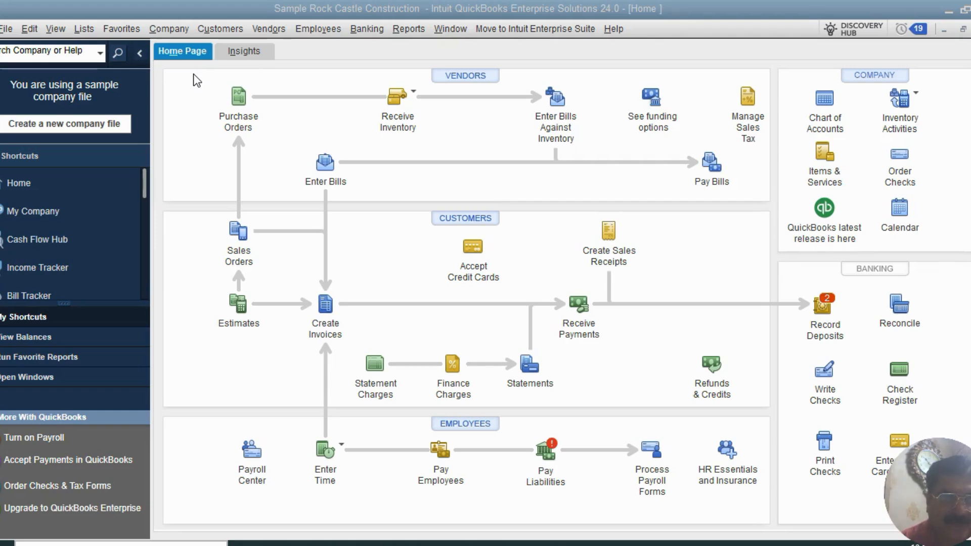
# Step: Open the list of form templates
pyautogui.click(84, 29)
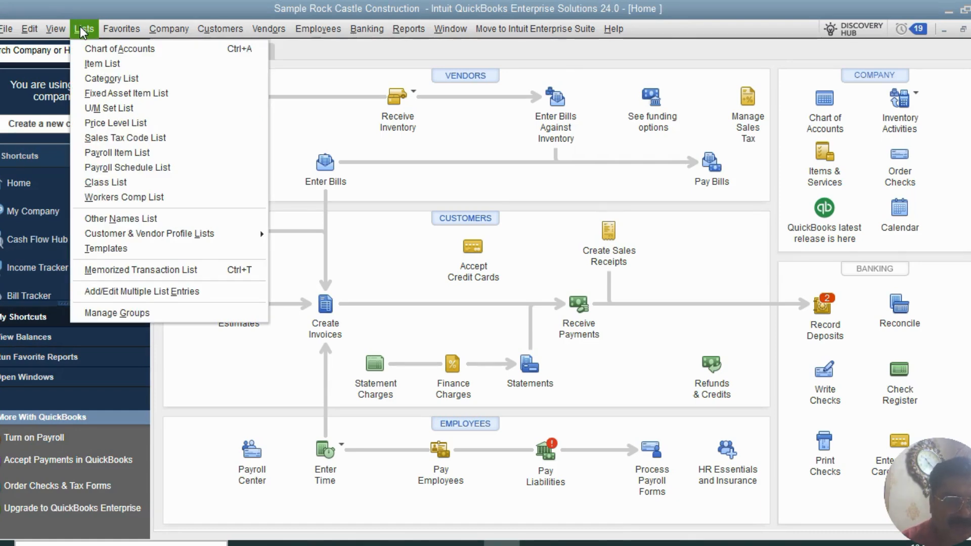
pyautogui.click(112, 253)
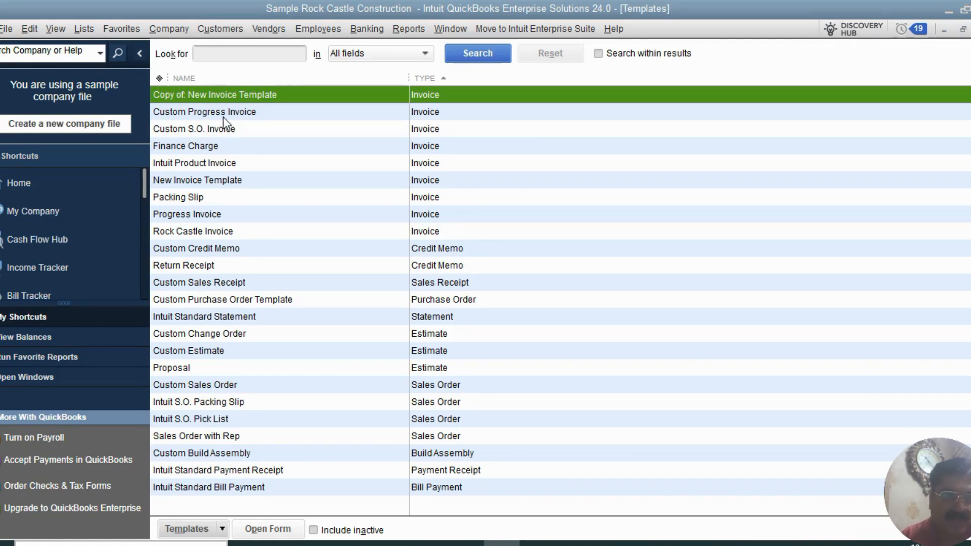
# Step: Open a new blank invoice and switch its template to Progress Invoice
pyautogui.click(227, 30)
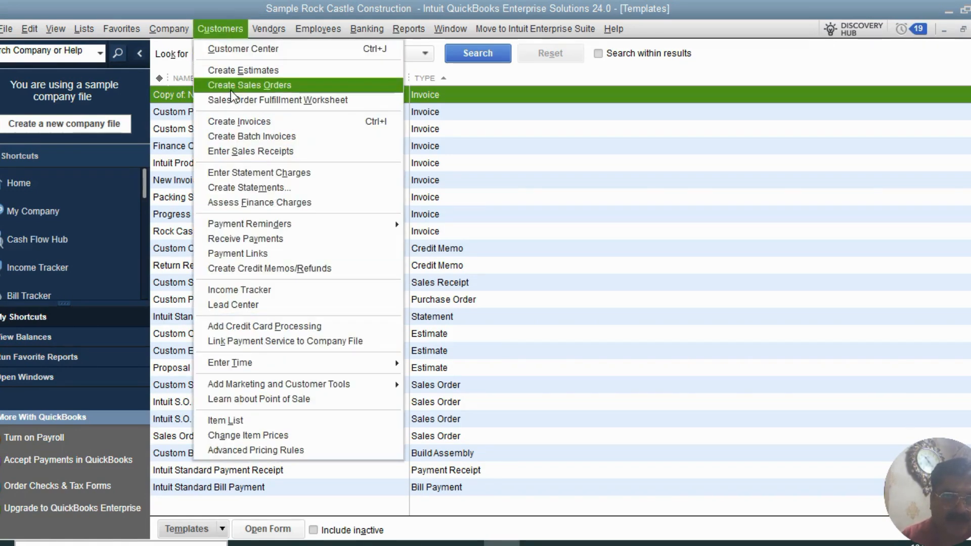
pyautogui.click(233, 121)
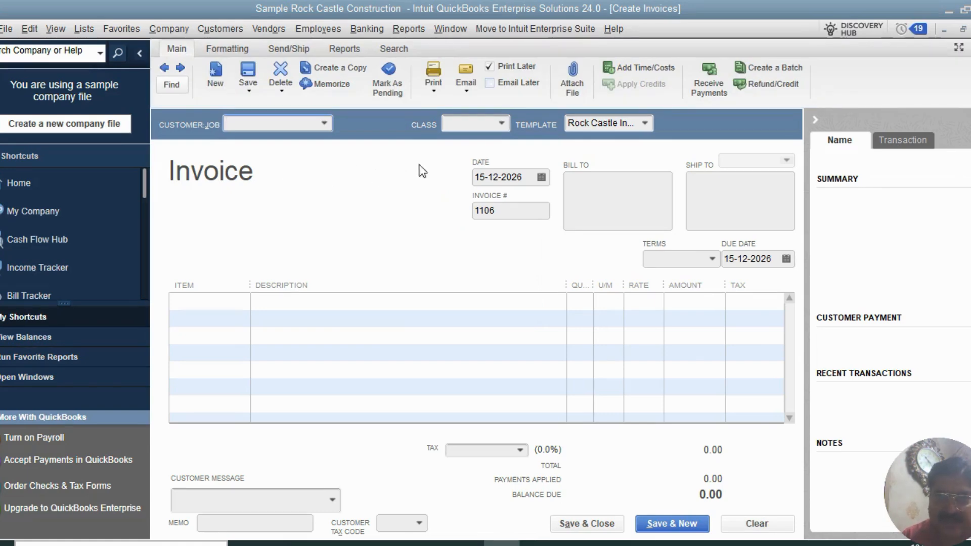
pyautogui.click(644, 127)
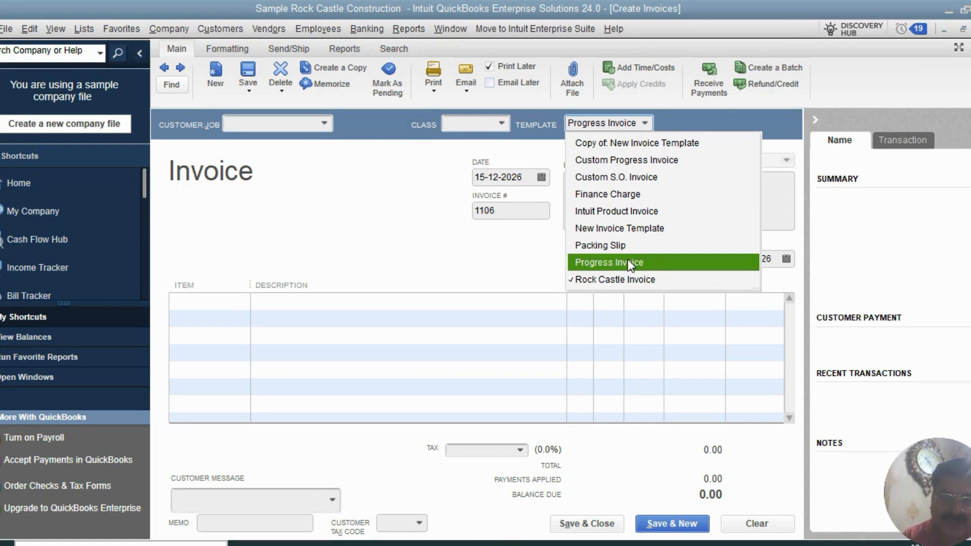
pyautogui.click(627, 262)
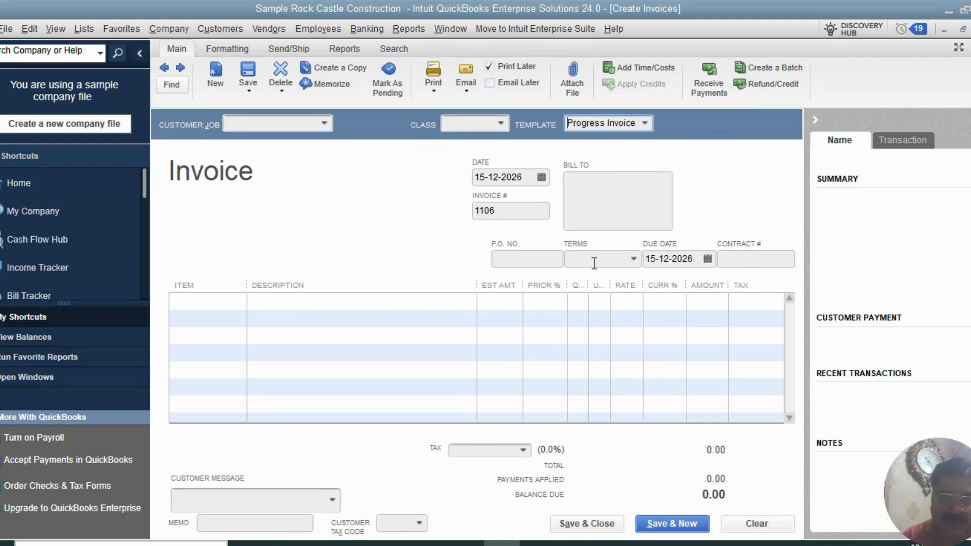
pyautogui.click(645, 123)
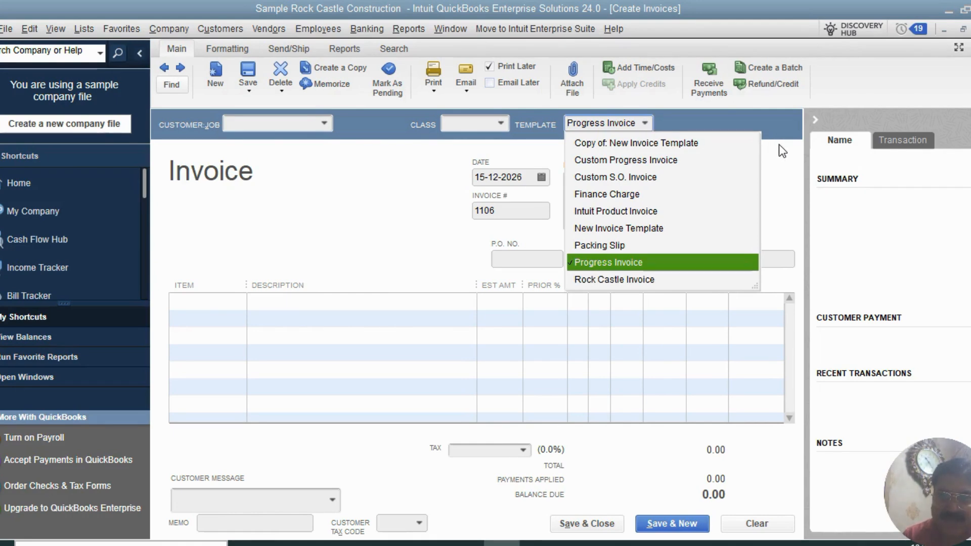
pyautogui.click(796, 162)
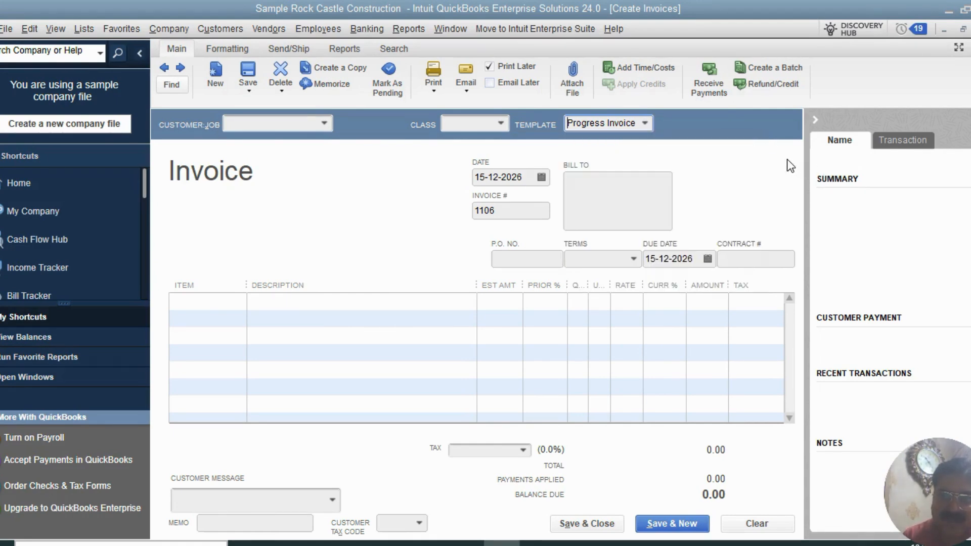
# Step: Return to the templates list and view the customization settings of New Invoice Template, closing them without changes
pyautogui.click(93, 31)
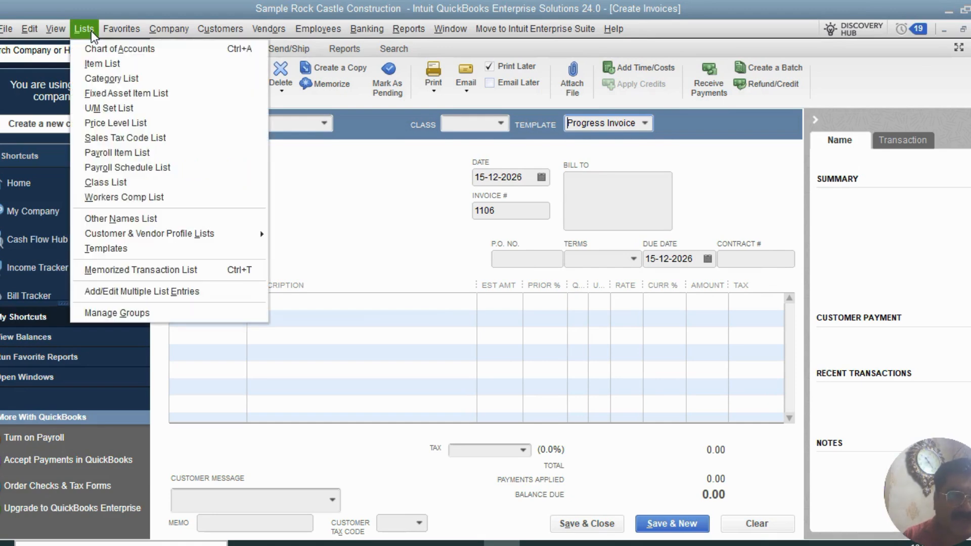
pyautogui.click(119, 249)
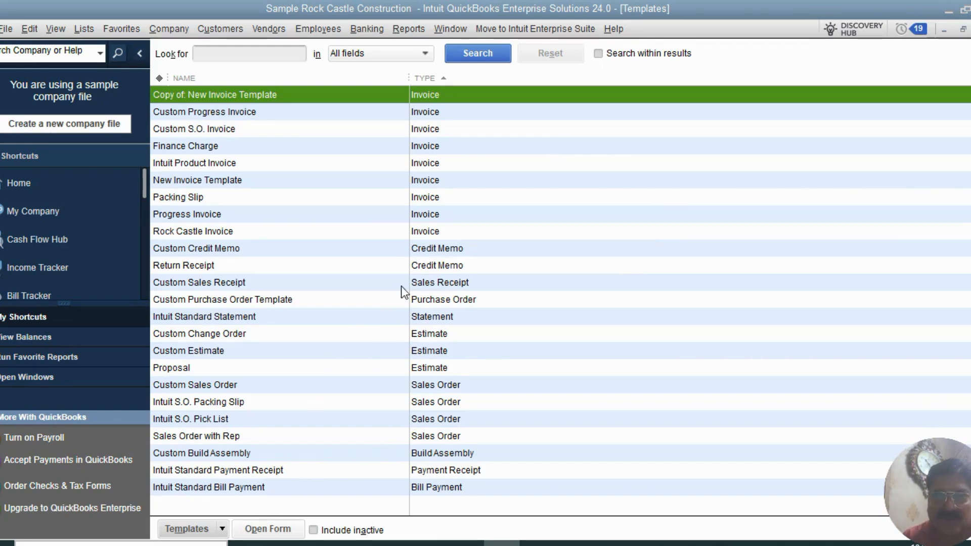
pyautogui.click(223, 529)
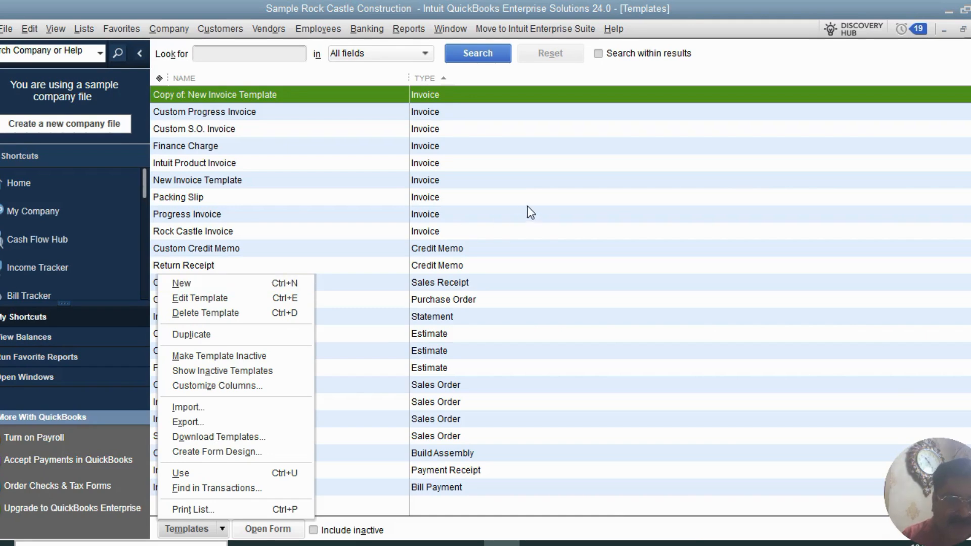
pyautogui.click(388, 180)
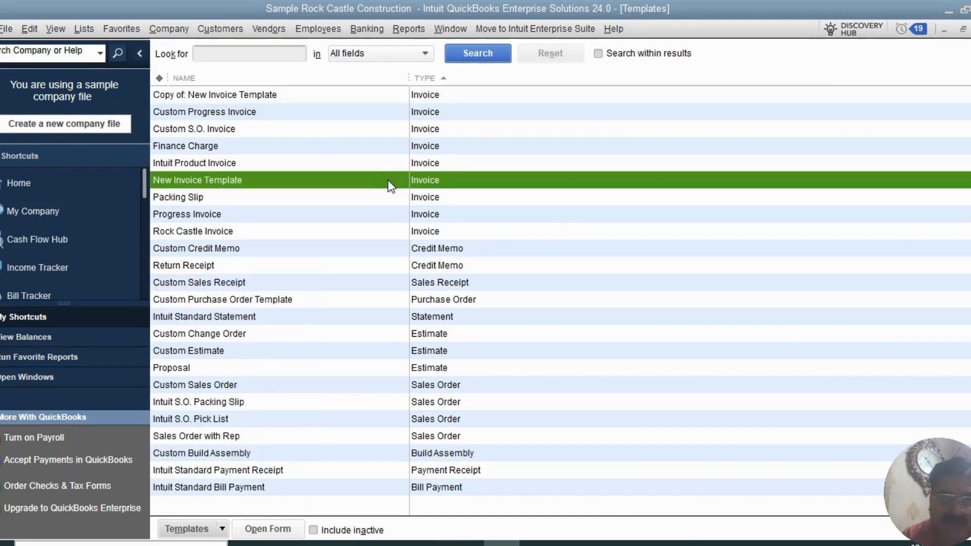
pyautogui.rightClick(314, 180)
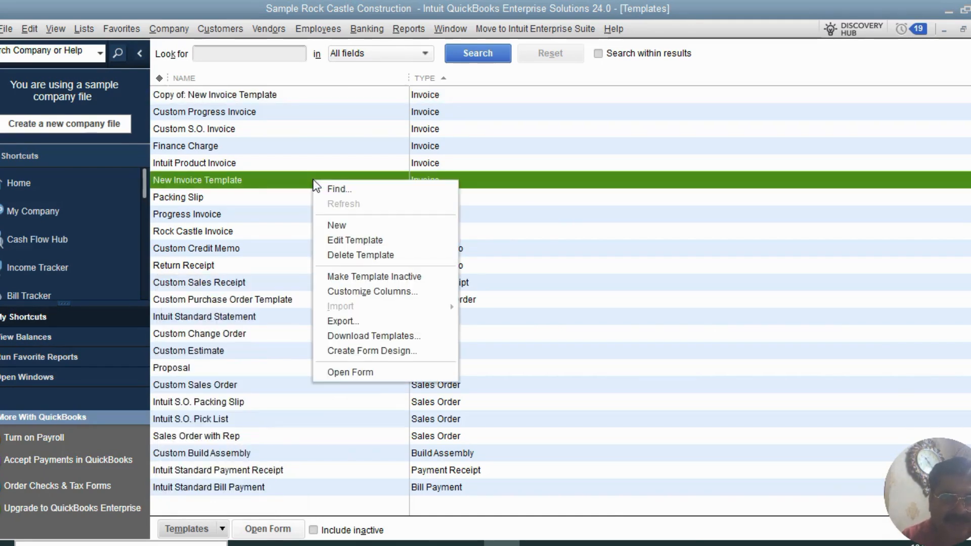
pyautogui.click(344, 241)
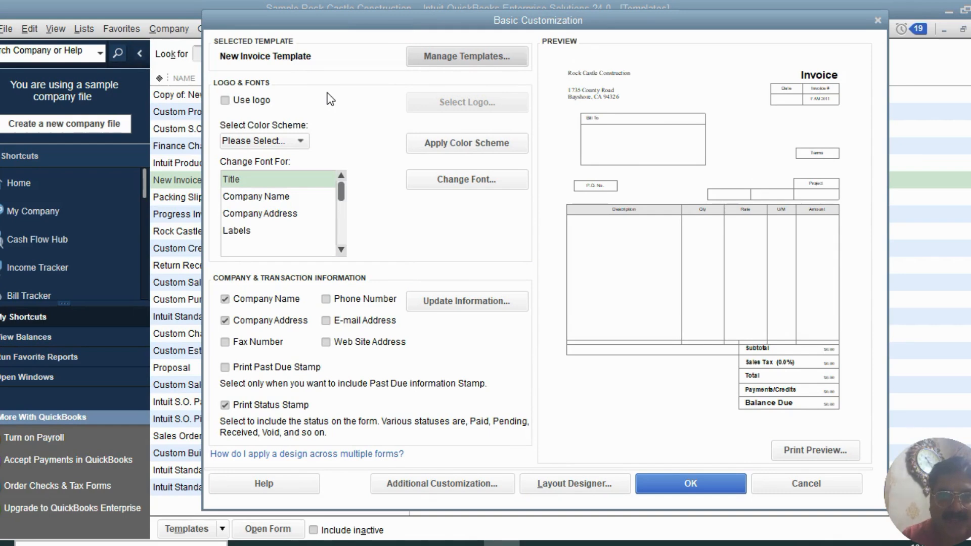
pyautogui.click(879, 18)
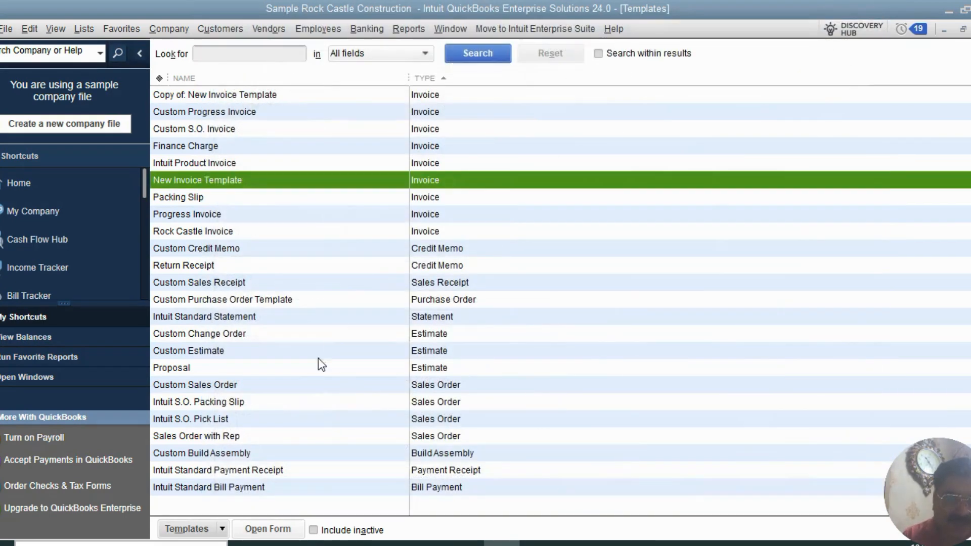
# Step: Create a new form template of type Invoice
pyautogui.click(223, 529)
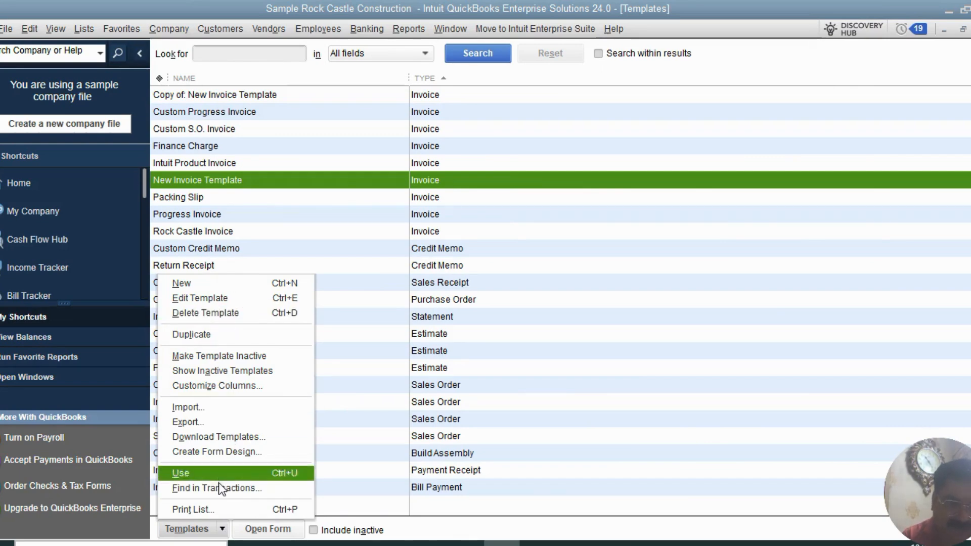
pyautogui.click(210, 282)
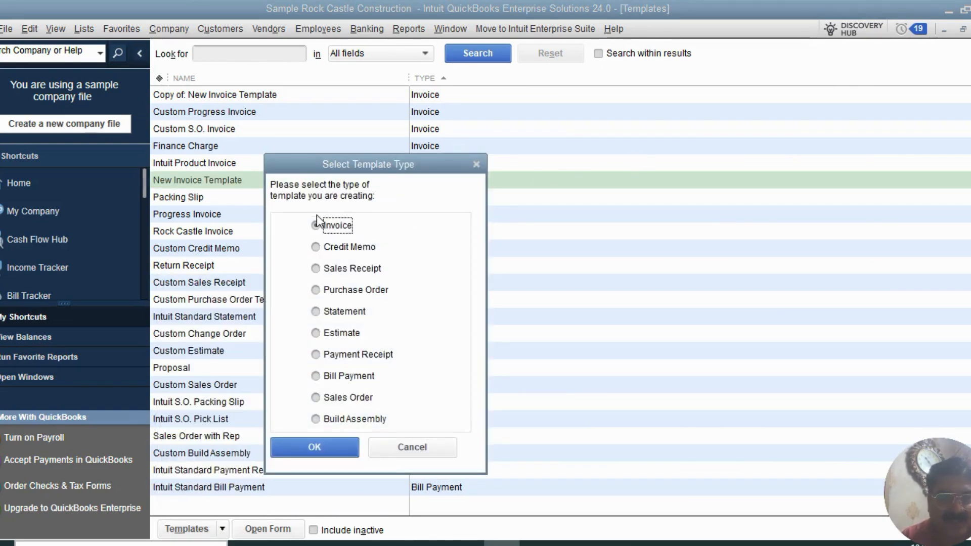
pyautogui.moveTo(308, 169); pyautogui.dragTo(370, 88)
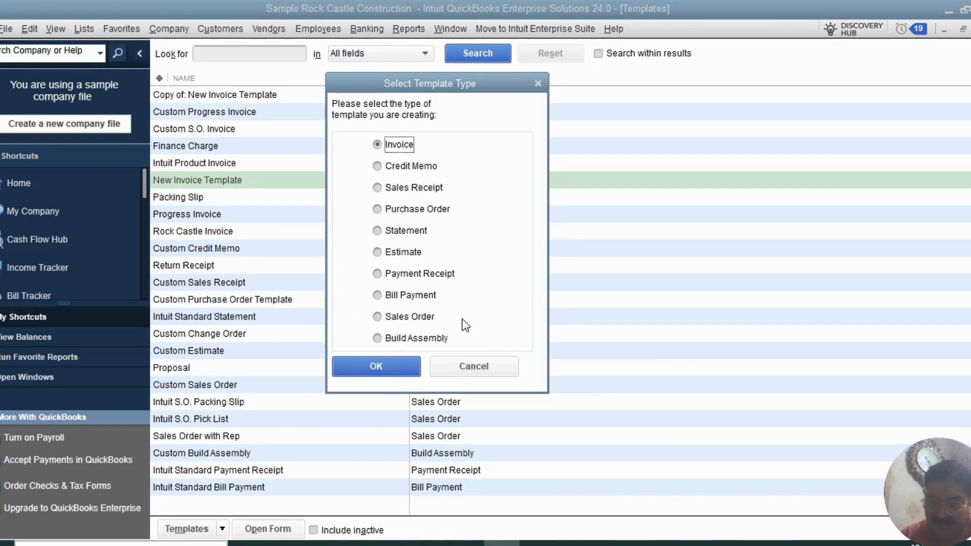
pyautogui.click(379, 372)
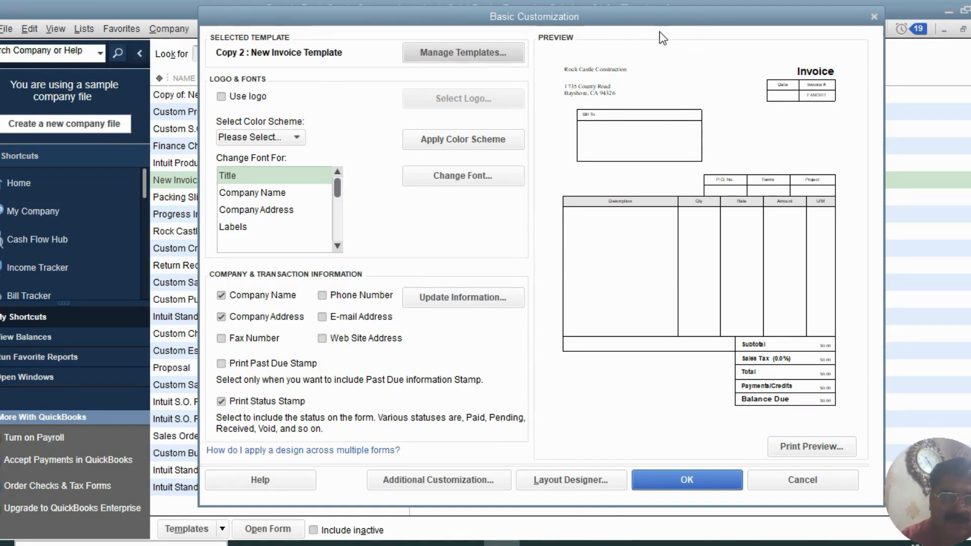
# Step: Rename the new invoice template to "rock construction" through template management
pyautogui.click(444, 56)
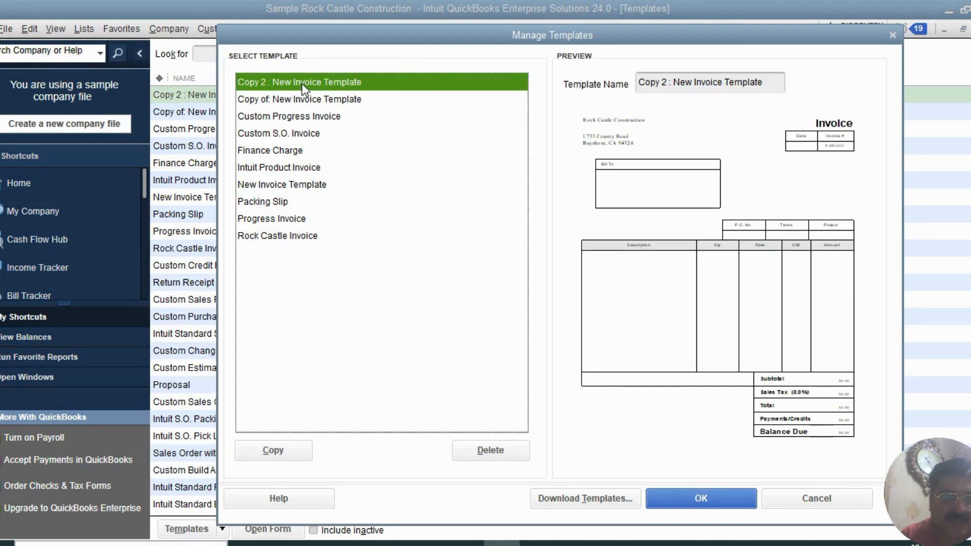
pyautogui.click(658, 83)
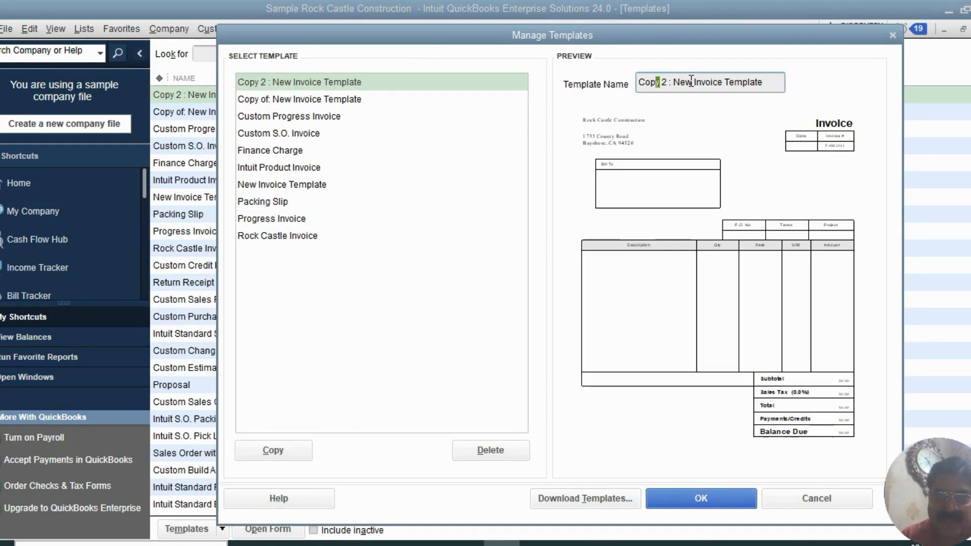
pyautogui.hotkey('shift', 'End')
pyautogui.moveTo(626, 80); pyautogui.dragTo(555, 83)
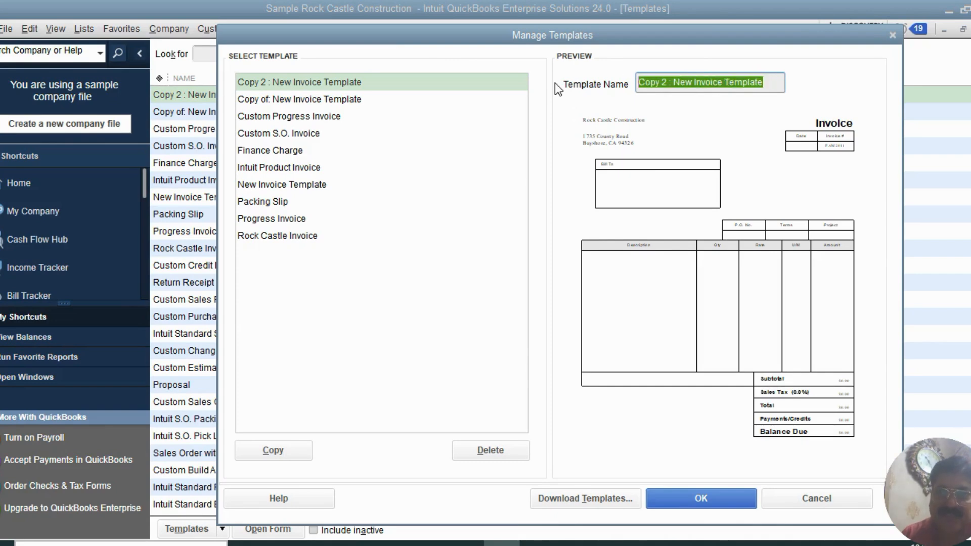
pyautogui.press('Delete')
pyautogui.write('rock cons')
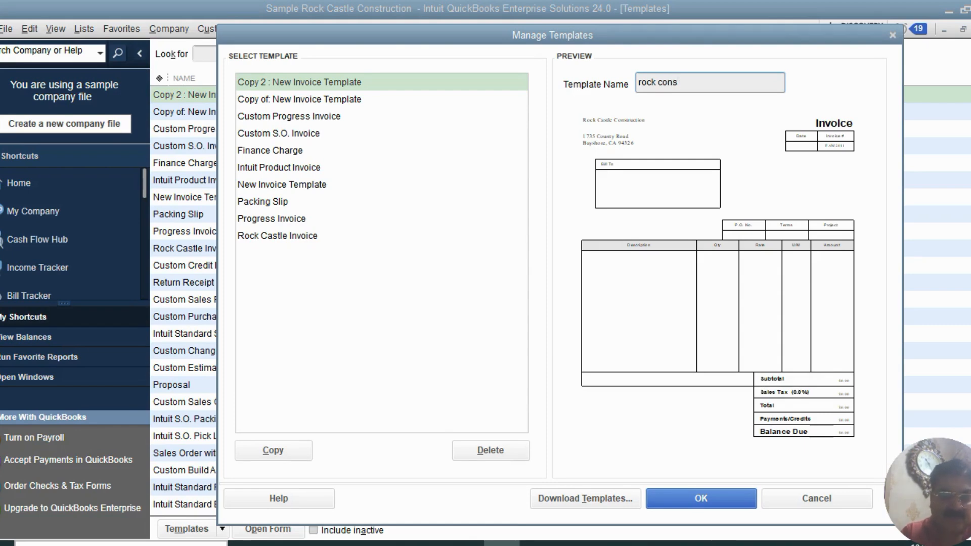
pyautogui.write('ction')
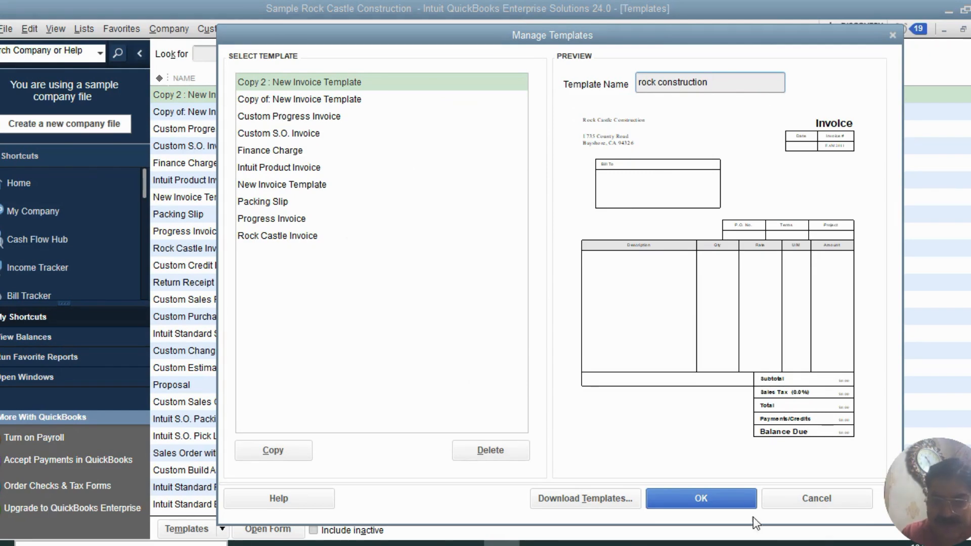
pyautogui.click(697, 500)
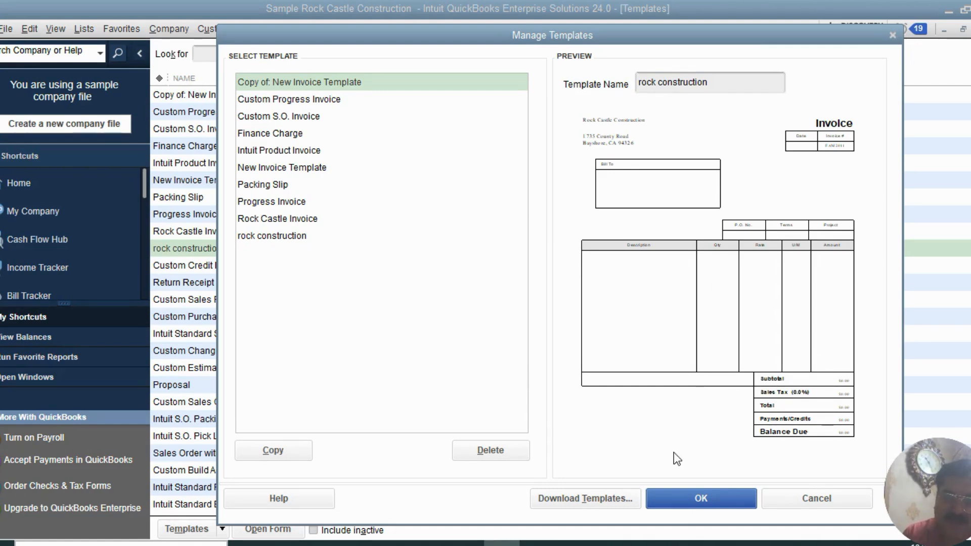
pyautogui.click(696, 503)
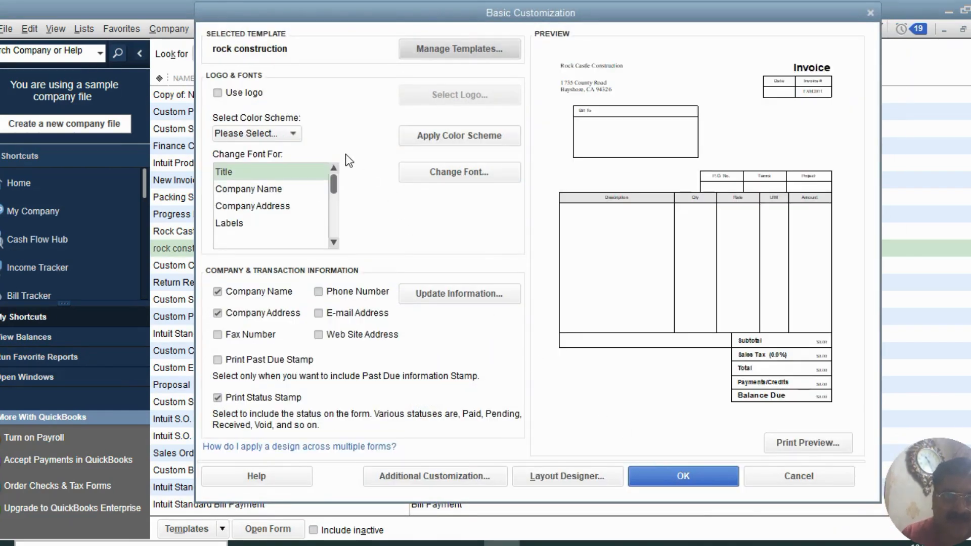
# Step: Add a logo to the rock construction template using the QuickBooksLogo image from Downloads, accepting the image copy
pyautogui.click(217, 93)
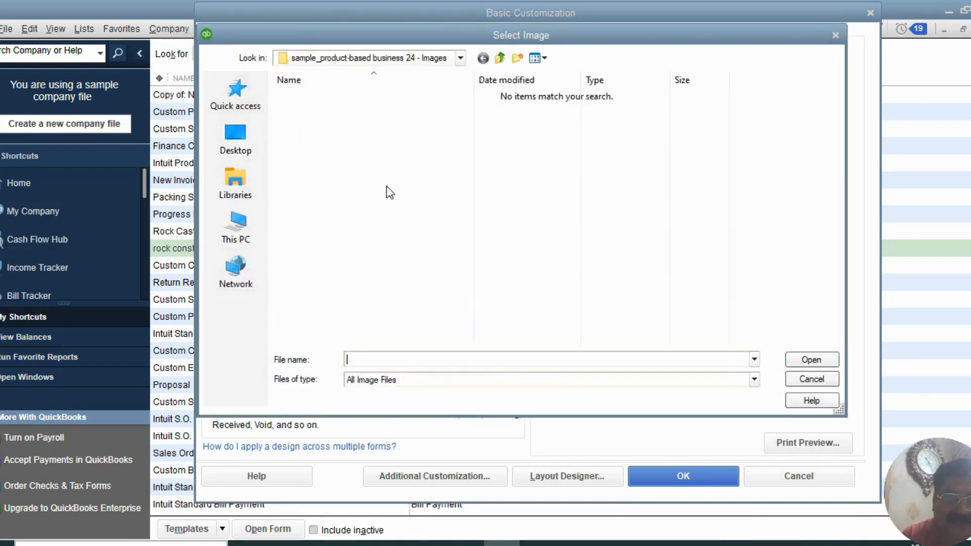
pyautogui.click(243, 235)
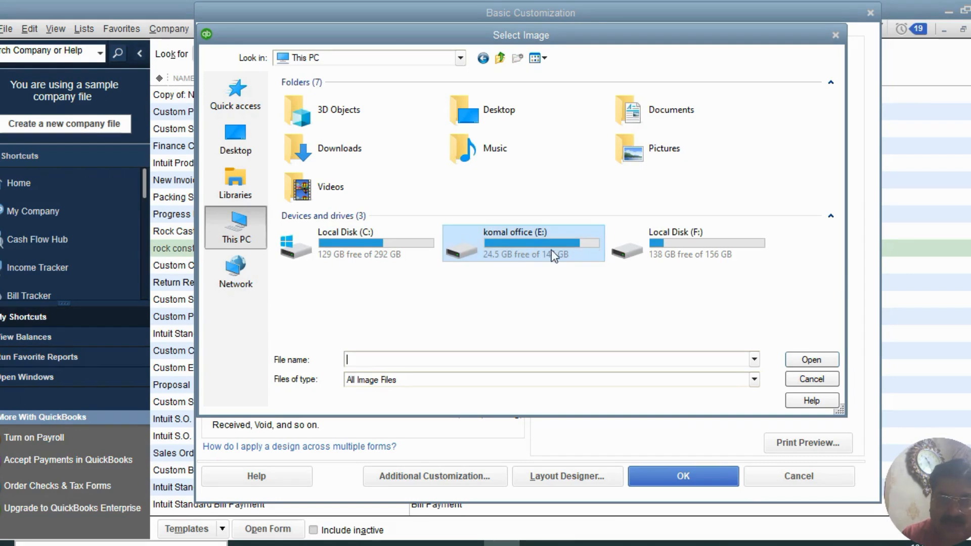
pyautogui.doubleClick(336, 148)
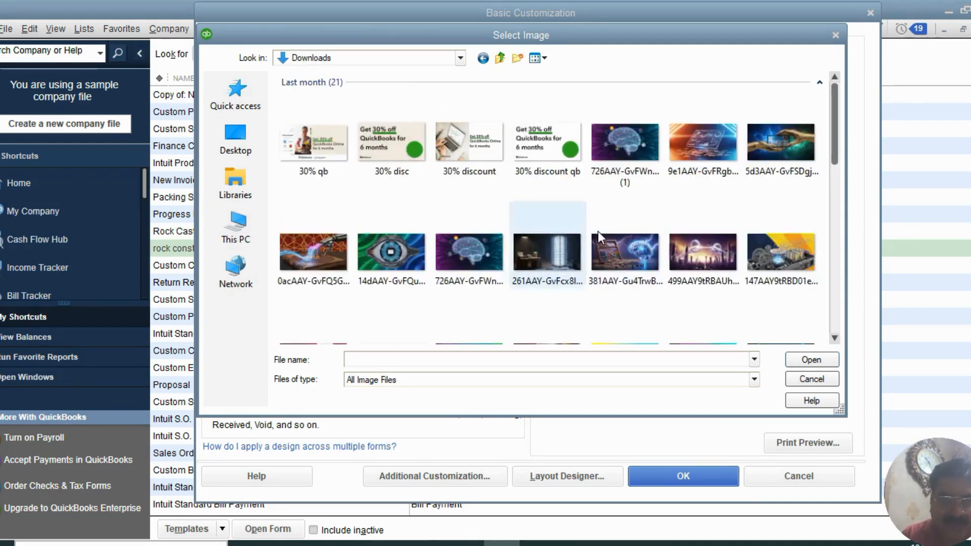
pyautogui.scroll(-3, 577, 216)
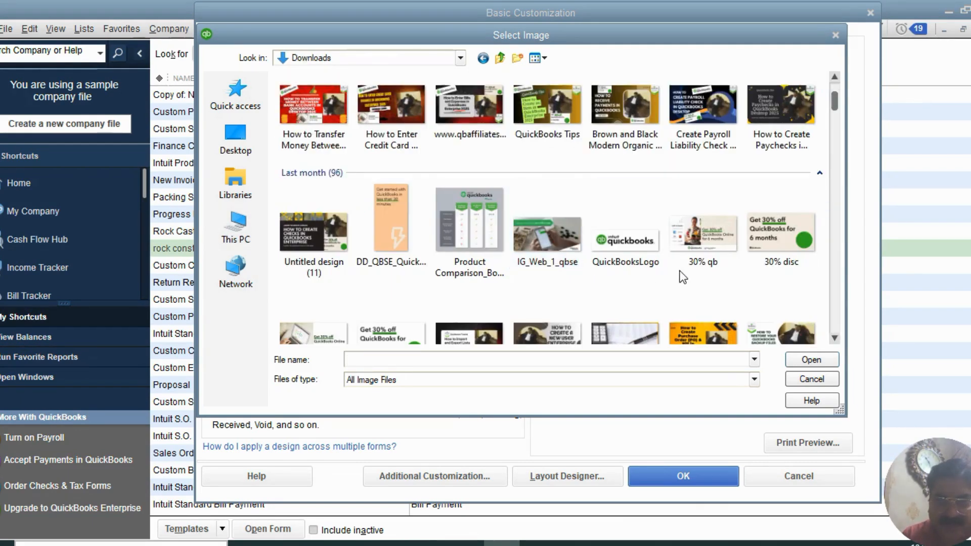
pyautogui.click(600, 241)
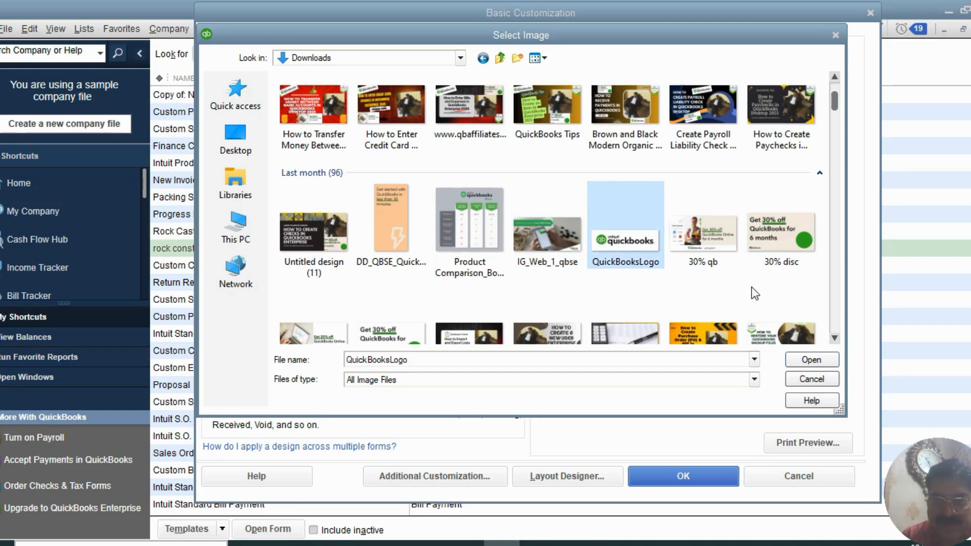
pyautogui.click(804, 380)
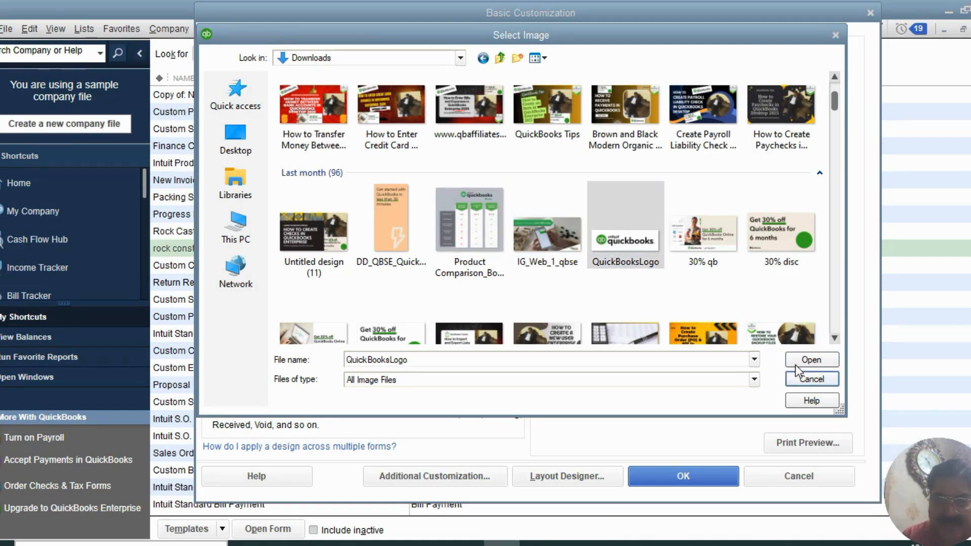
pyautogui.click(809, 359)
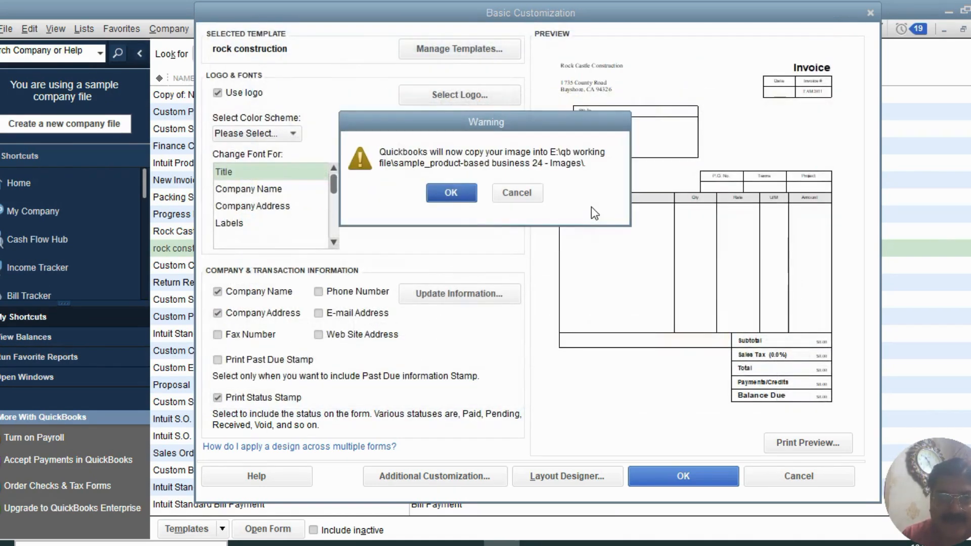
pyautogui.click(450, 193)
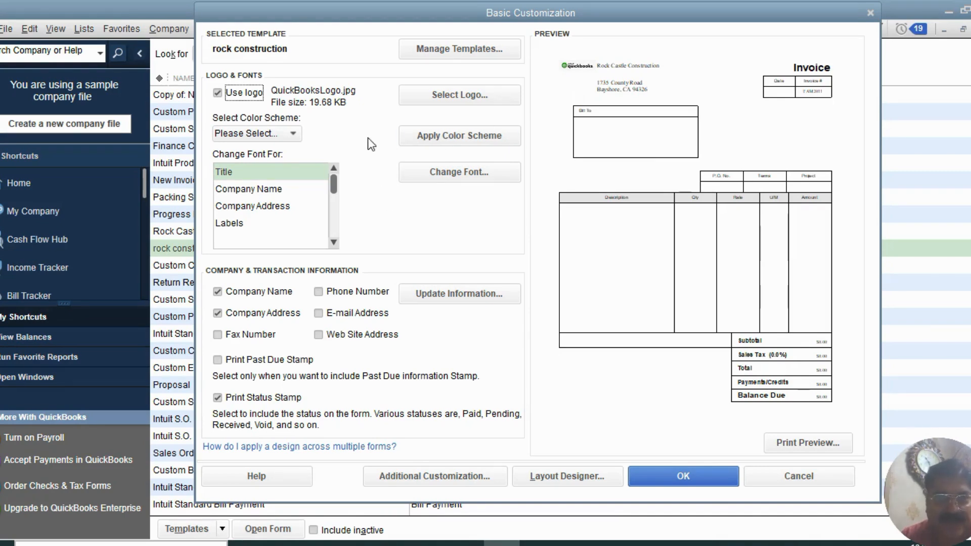
# Step: Apply the Maroon color scheme to the rock construction template
pyautogui.click(296, 135)
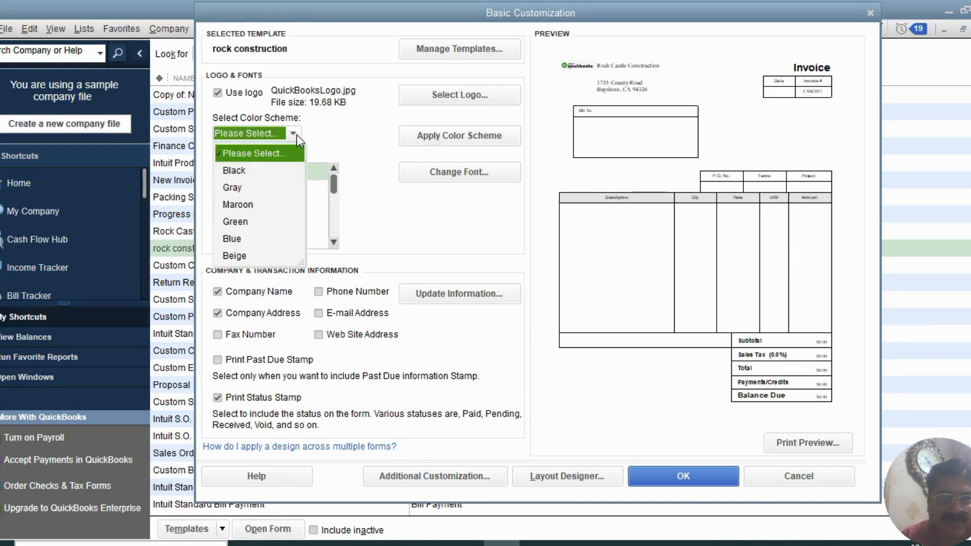
pyautogui.click(237, 173)
pyautogui.click(287, 134)
pyautogui.click(239, 192)
pyautogui.click(295, 134)
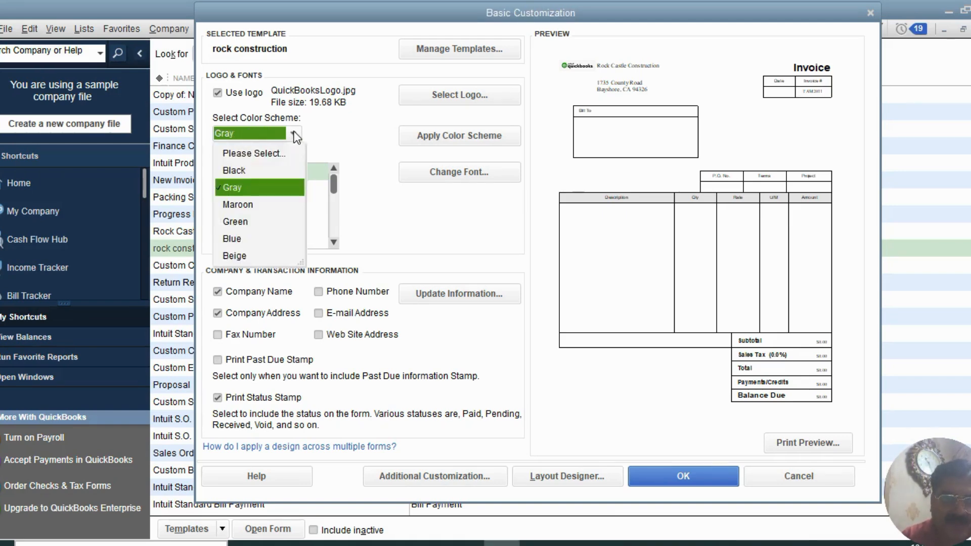
pyautogui.click(232, 206)
pyautogui.click(449, 146)
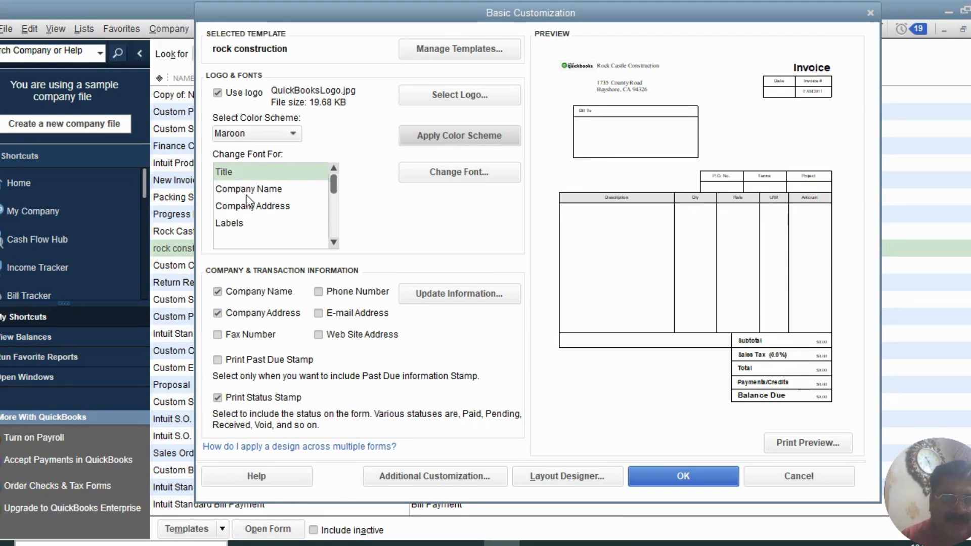
# Step: Change the font of the invoice title to Bernard MT, Condensed Bold, size 20
pyautogui.scroll(-3, 290, 208)
pyautogui.scroll(1, 287, 207)
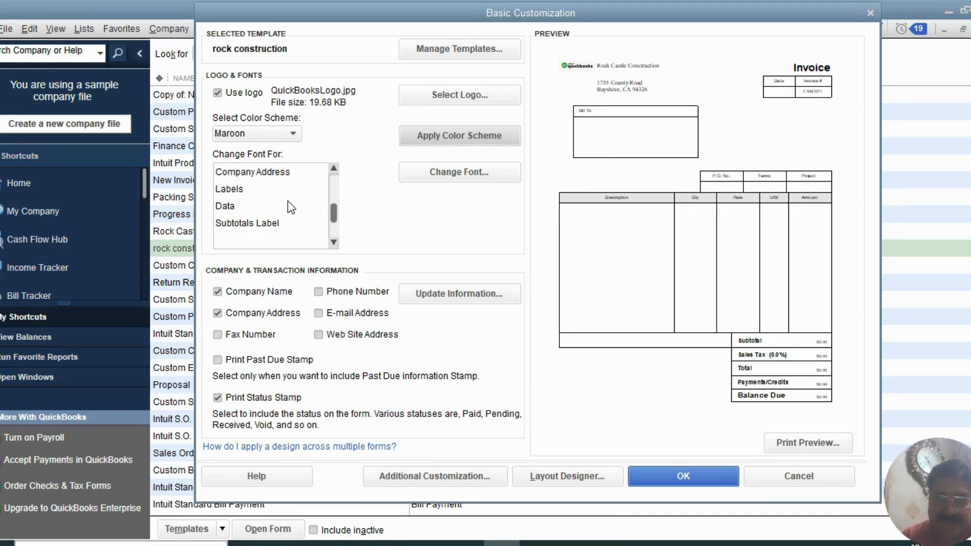
pyautogui.scroll(2, 287, 207)
pyautogui.scroll(-3, 250, 205)
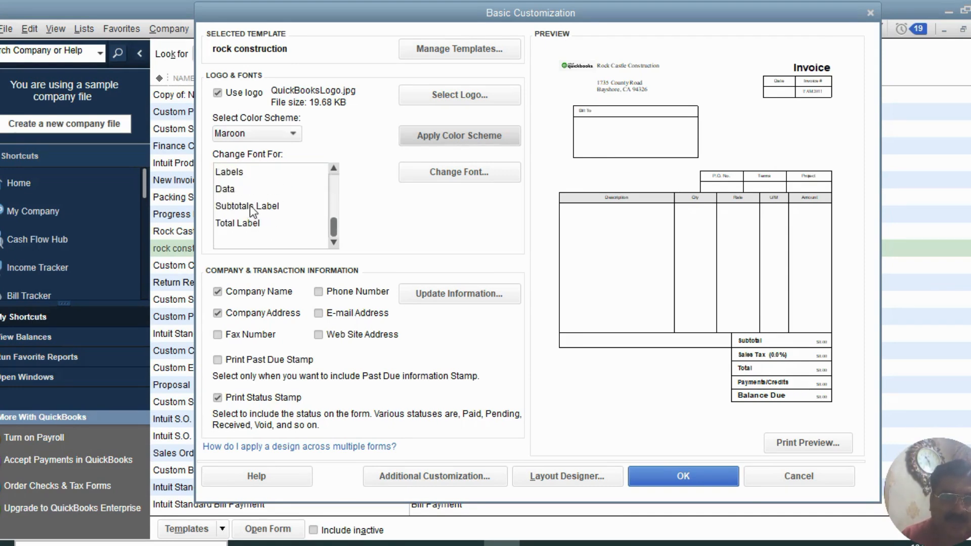
pyautogui.scroll(2, 311, 211)
pyautogui.scroll(1, 311, 211)
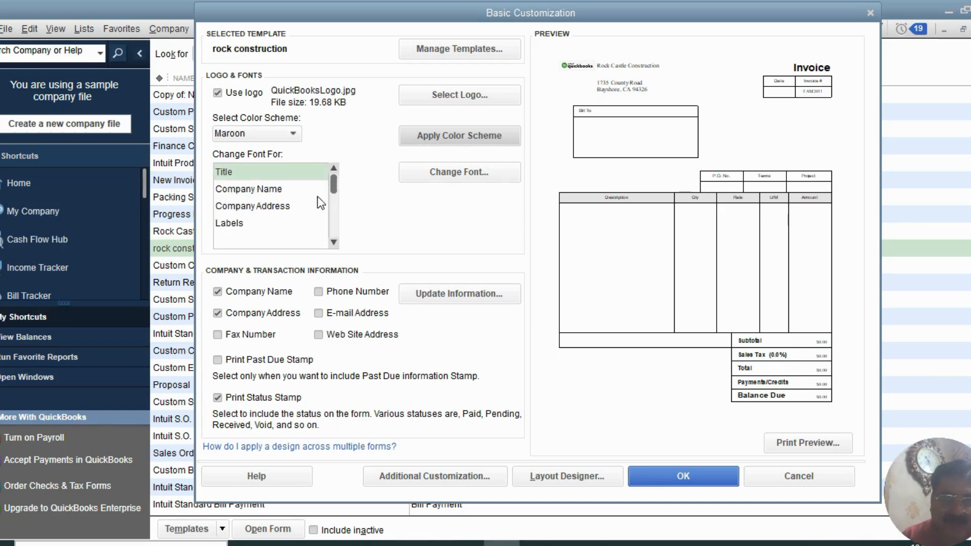
pyautogui.click(453, 177)
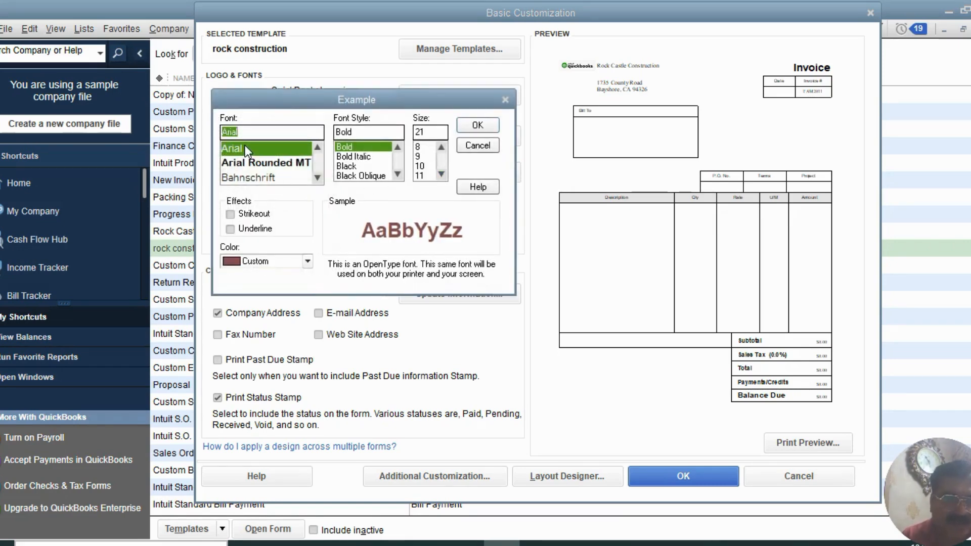
pyautogui.scroll(-4, 248, 177)
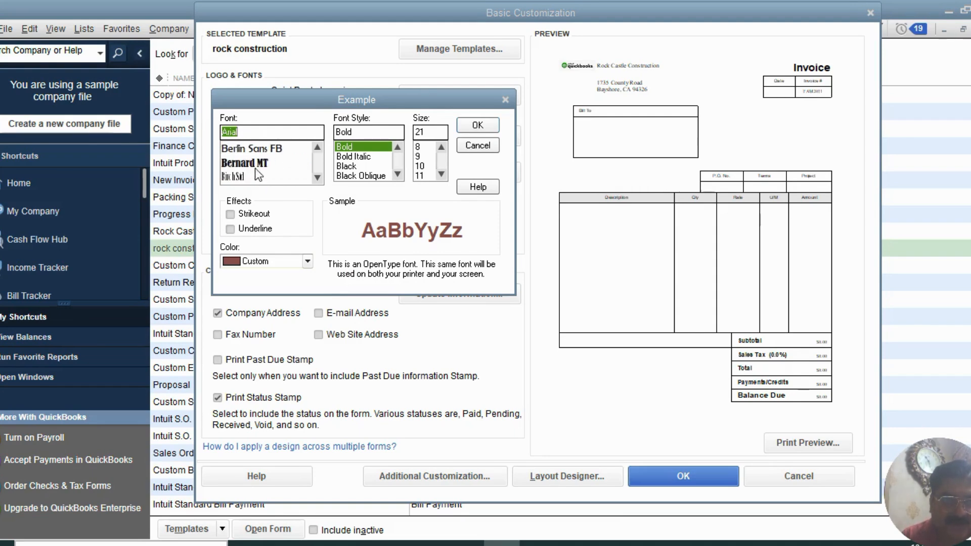
pyautogui.click(250, 163)
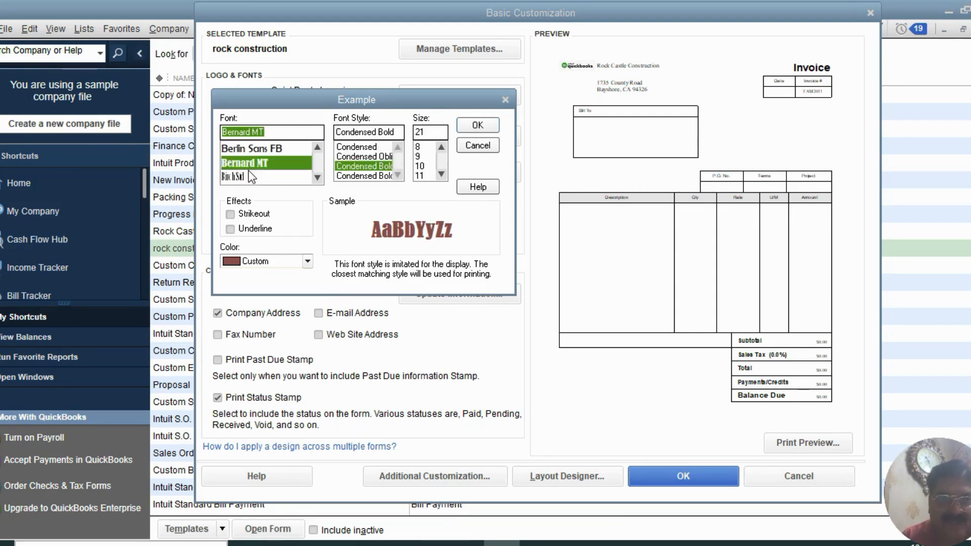
pyautogui.scroll(-1, 429, 161)
pyautogui.scroll(-1, 428, 176)
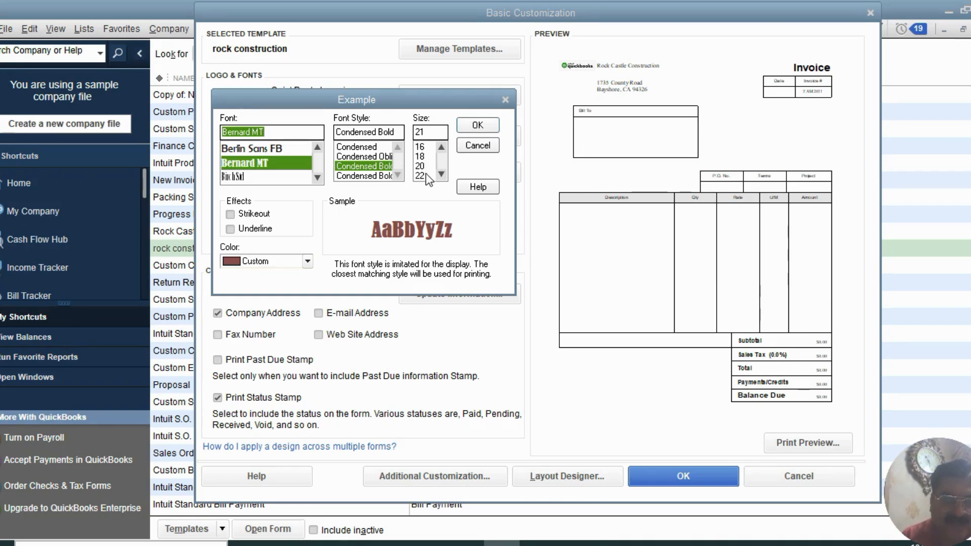
pyautogui.doubleClick(424, 132)
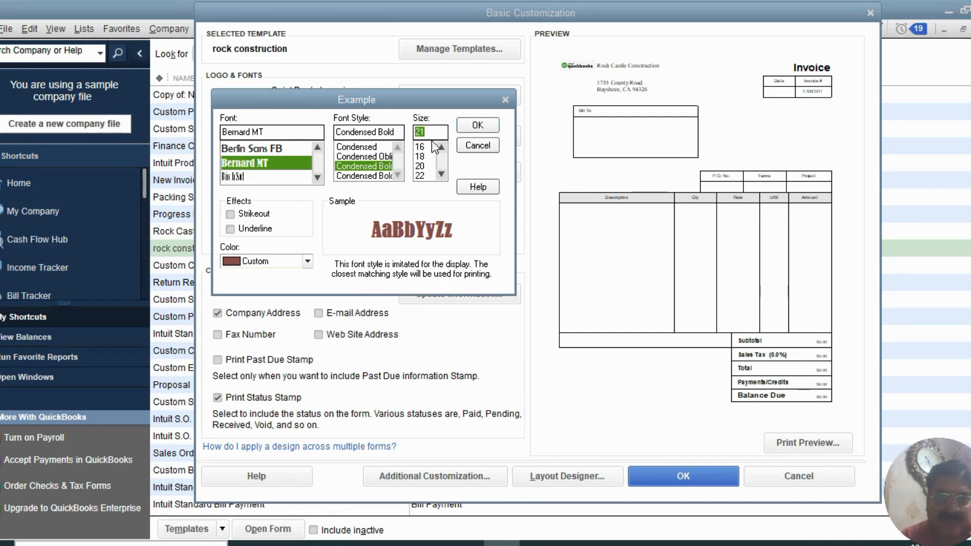
pyautogui.write('20')
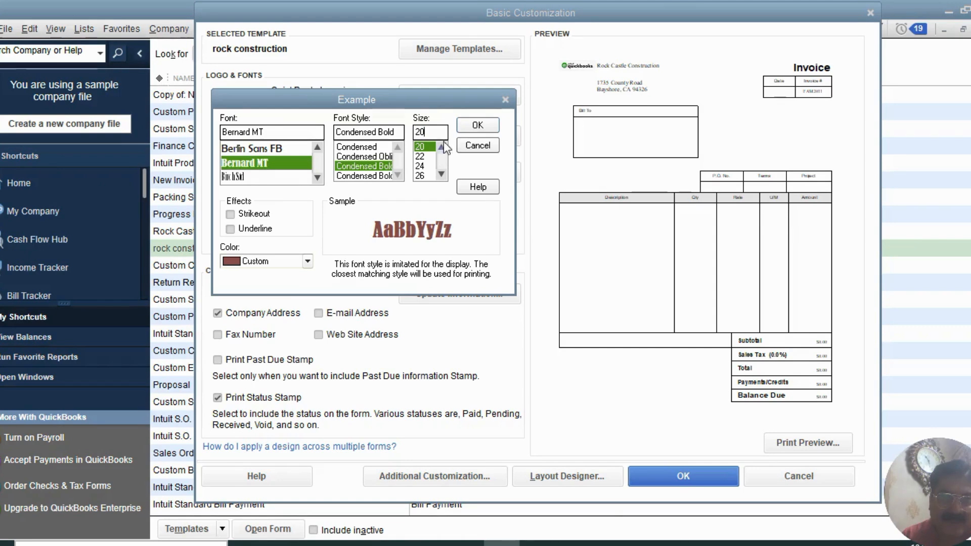
pyautogui.click(481, 125)
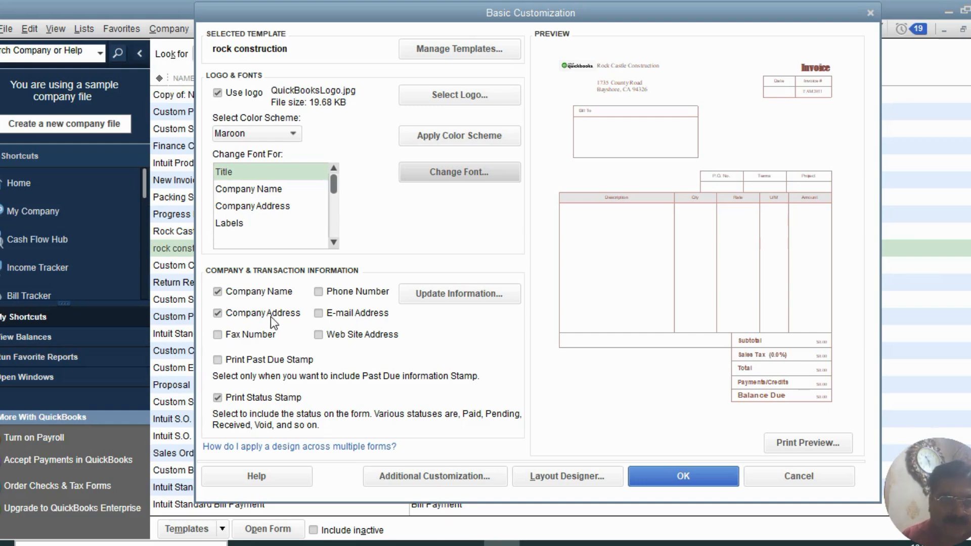
# Step: Include the phone number, e-mail address and fax number on the invoice, keeping the company address included
pyautogui.click(218, 314)
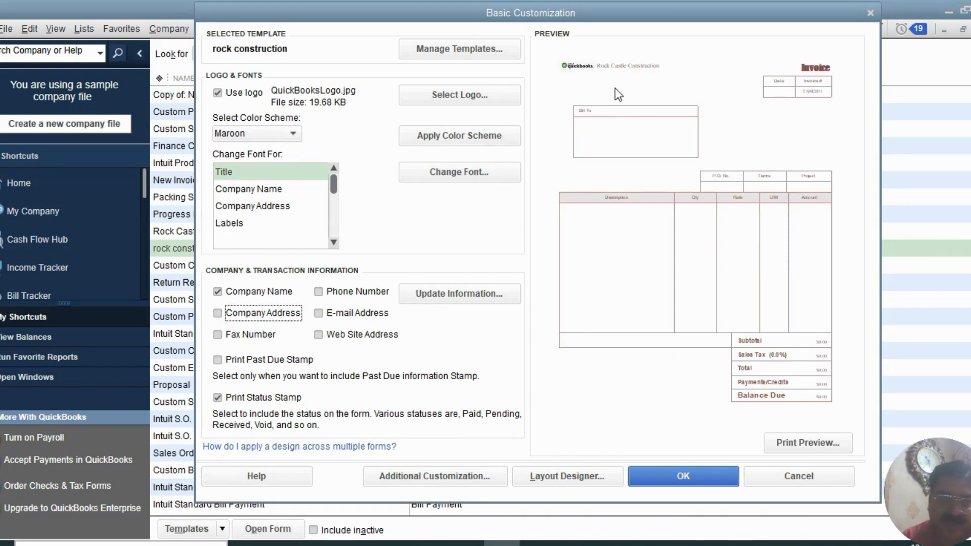
pyautogui.click(217, 314)
pyautogui.click(320, 292)
pyautogui.click(320, 314)
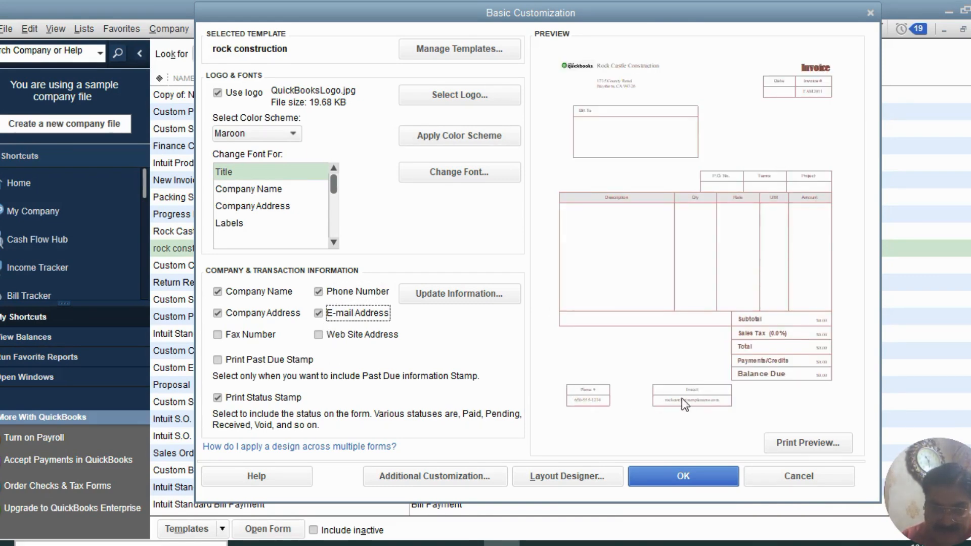
pyautogui.click(222, 338)
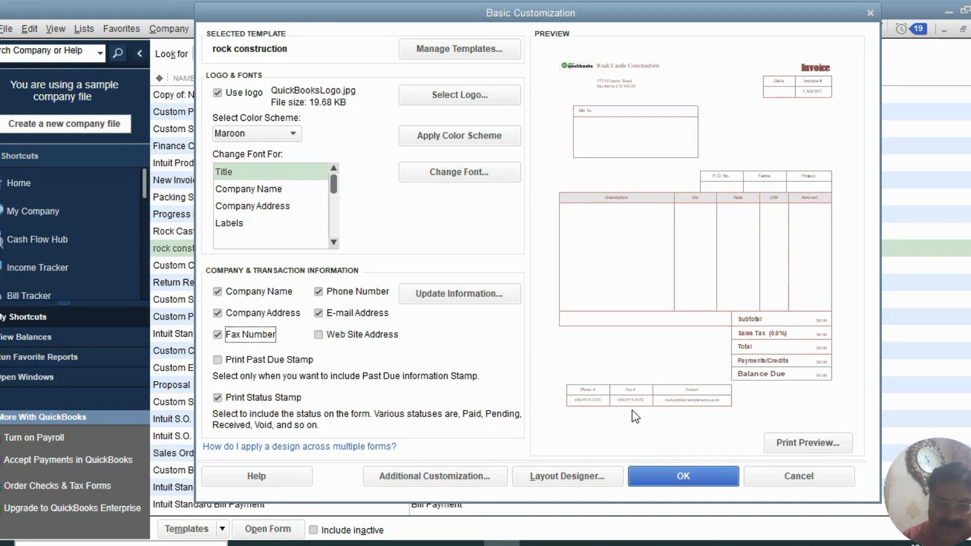
# Step: Open the company information from the template and review the company name and address in the contact details
pyautogui.click(462, 292)
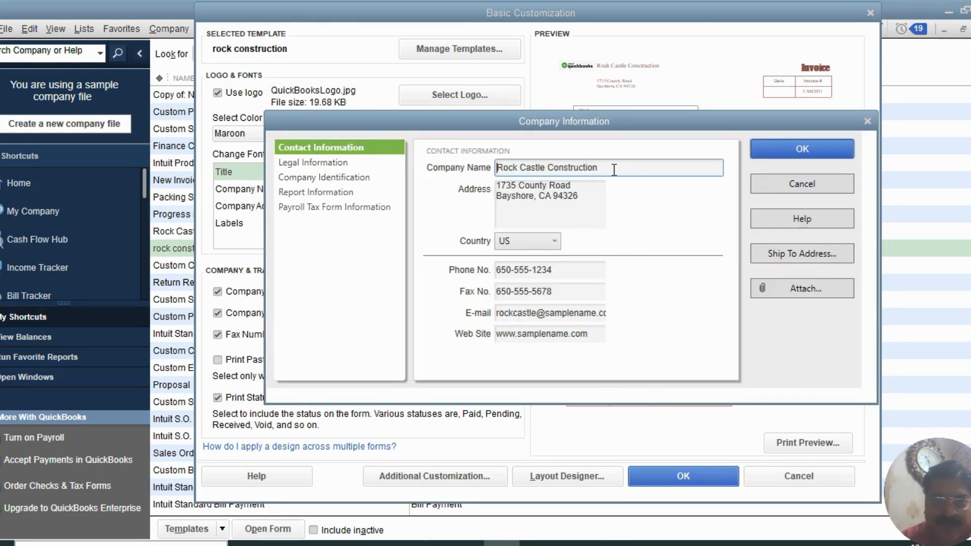
pyautogui.moveTo(603, 166); pyautogui.dragTo(466, 166)
pyautogui.click(548, 200)
pyautogui.click(621, 166)
pyautogui.click(583, 205)
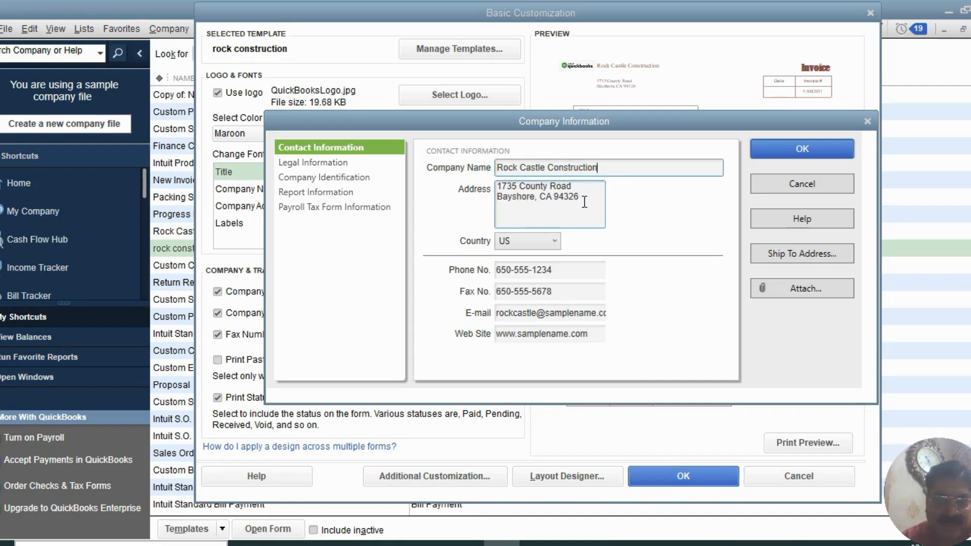
pyautogui.moveTo(618, 168); pyautogui.dragTo(457, 170)
pyautogui.moveTo(582, 199); pyautogui.dragTo(486, 191)
pyautogui.click(518, 218)
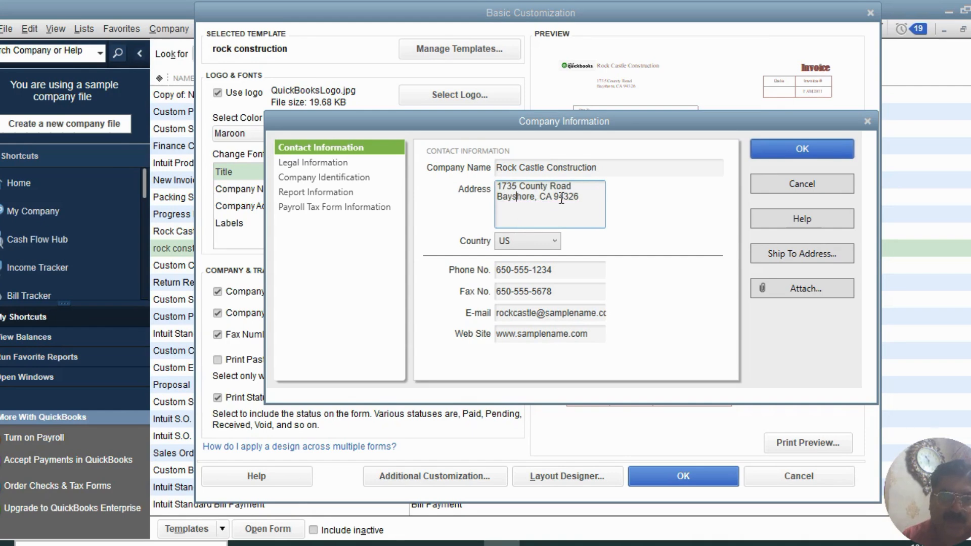
# Step: Review the legal, identification, report and payroll tax form sections of the company information and close it without changes
pyautogui.click(320, 163)
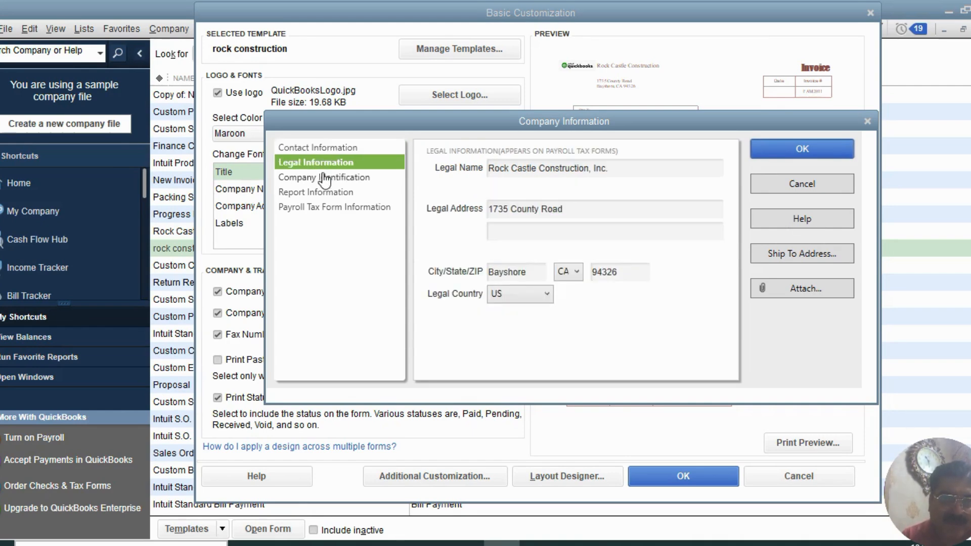
pyautogui.click(325, 178)
pyautogui.click(643, 170)
pyautogui.click(633, 213)
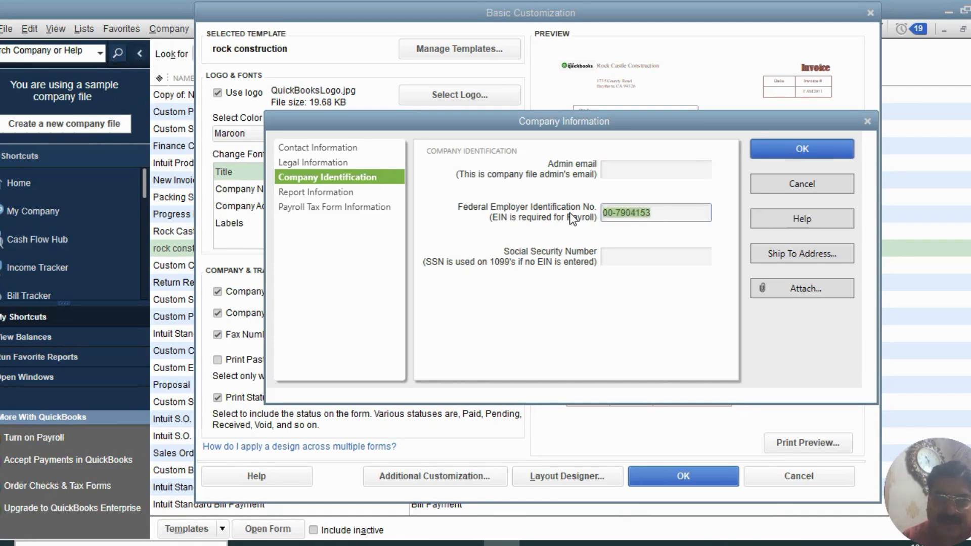
pyautogui.click(320, 192)
pyautogui.click(362, 208)
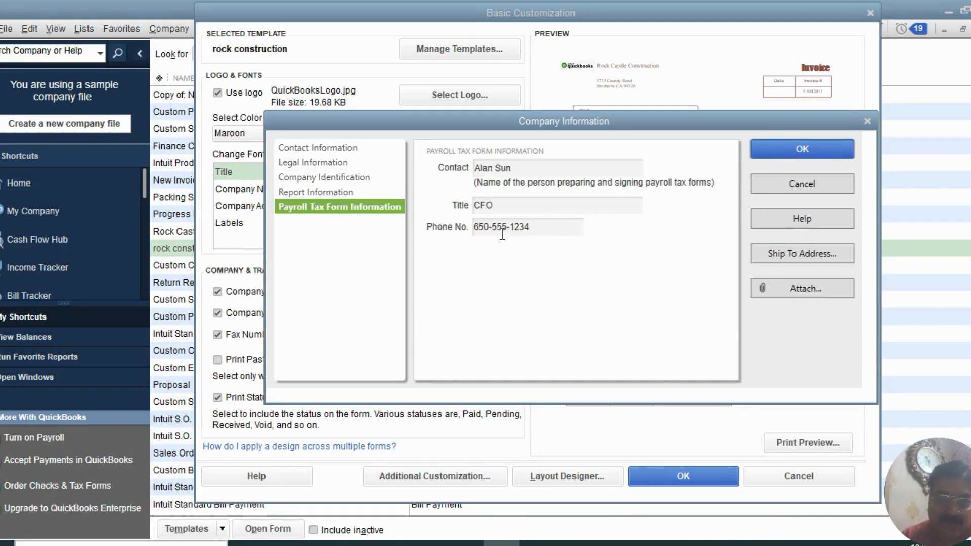
pyautogui.click(566, 224)
pyautogui.click(315, 192)
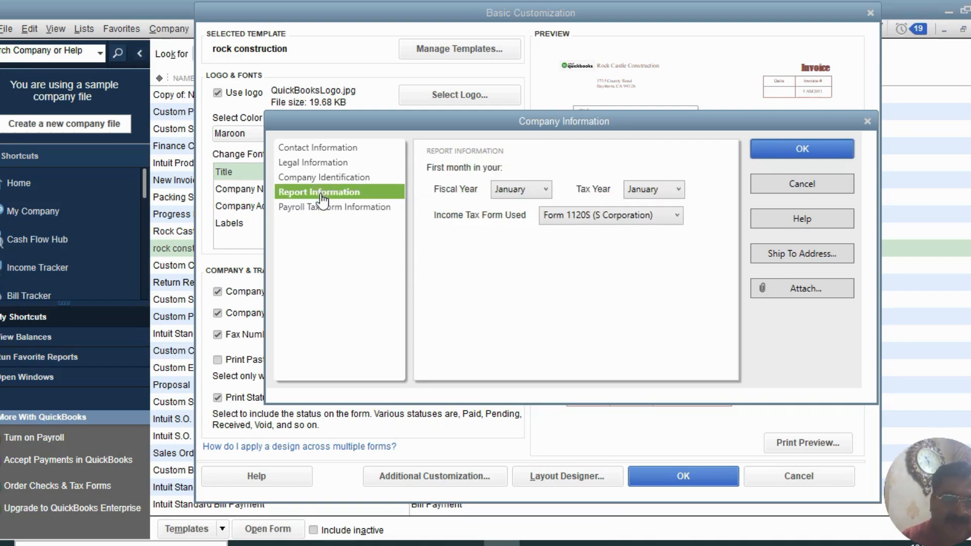
pyautogui.click(323, 177)
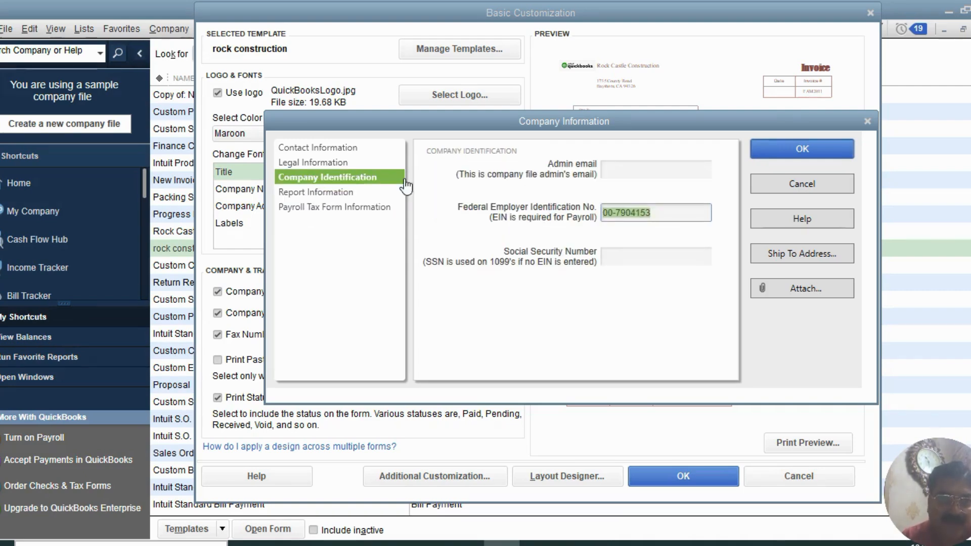
pyautogui.click(313, 162)
pyautogui.click(320, 147)
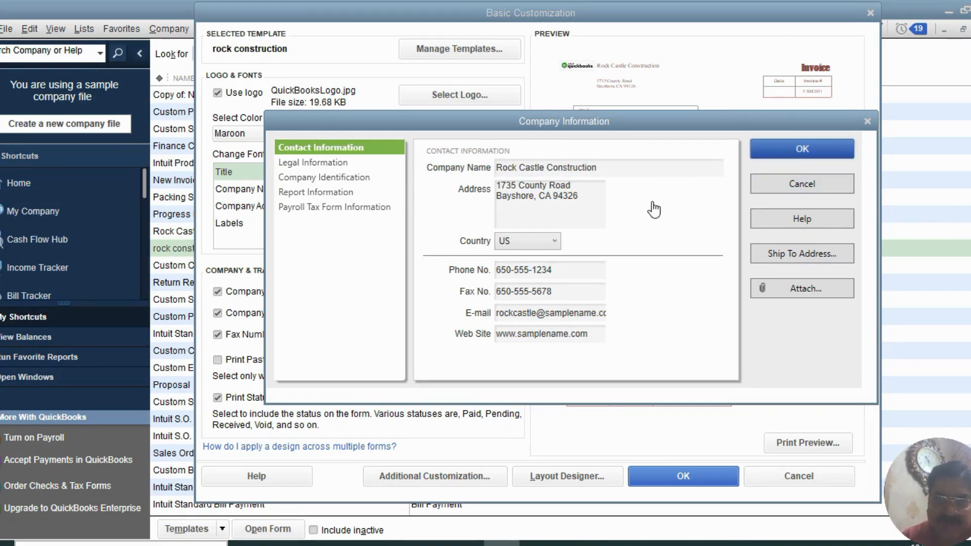
pyautogui.click(812, 185)
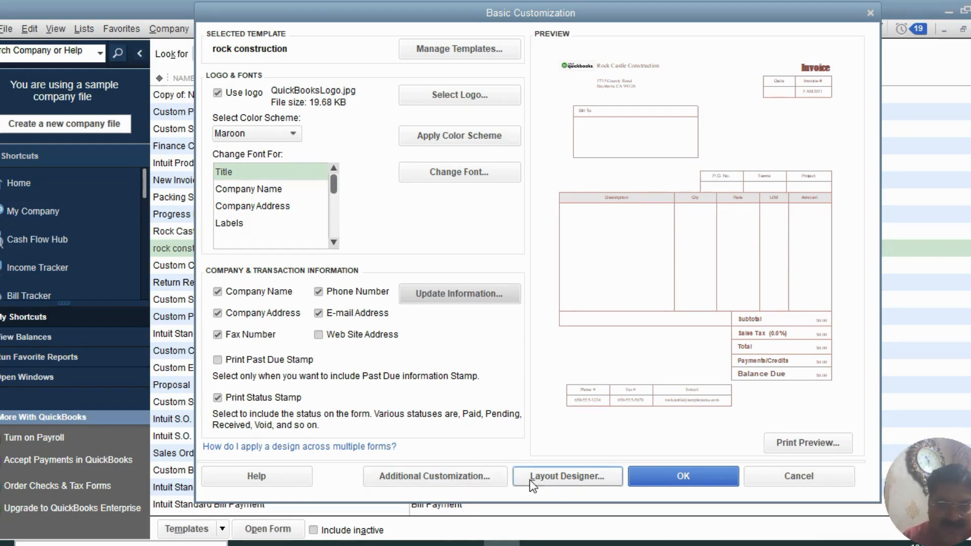
# Step: Open the additional customization of the template and hide the Default Title on screen, leaving the header title texts as they are
pyautogui.press('Escape')
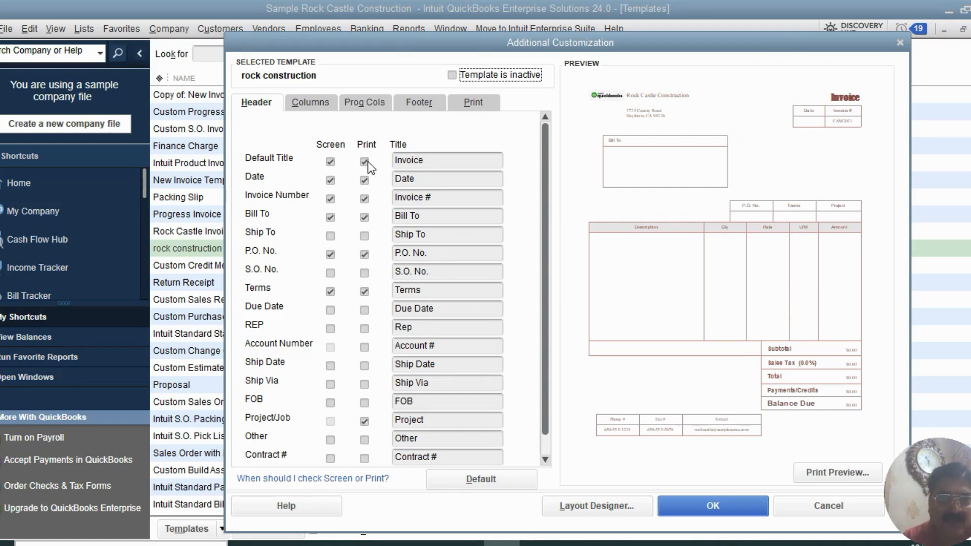
pyautogui.click(329, 164)
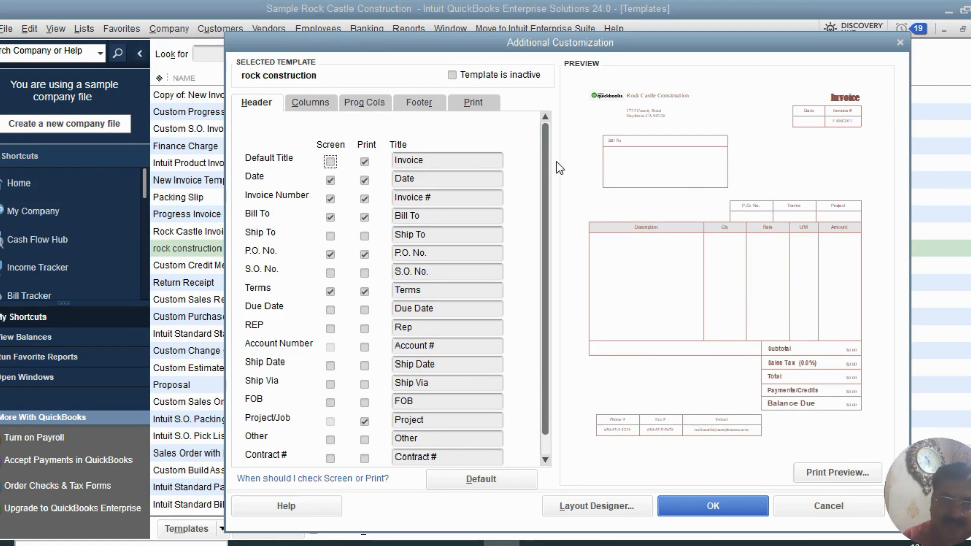
pyautogui.click(432, 162)
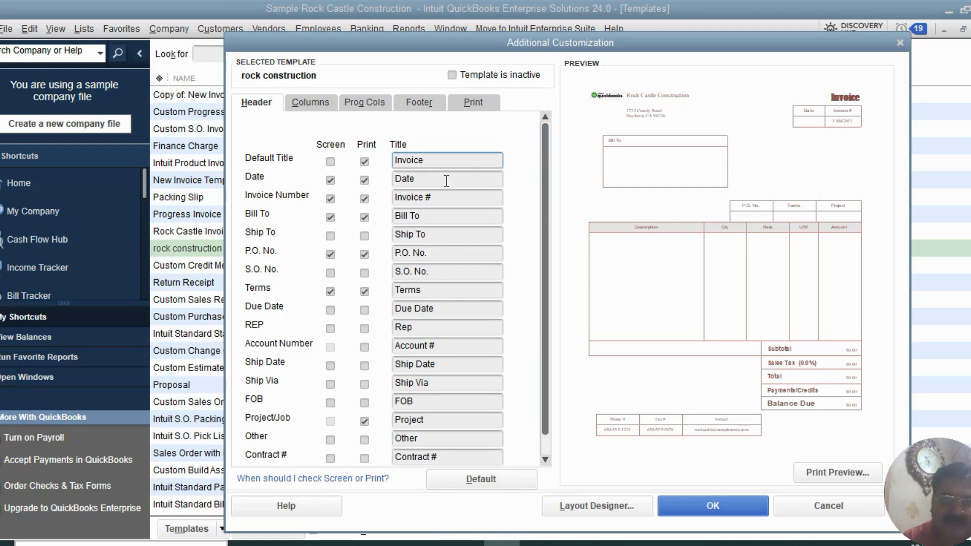
pyautogui.press('Tab')
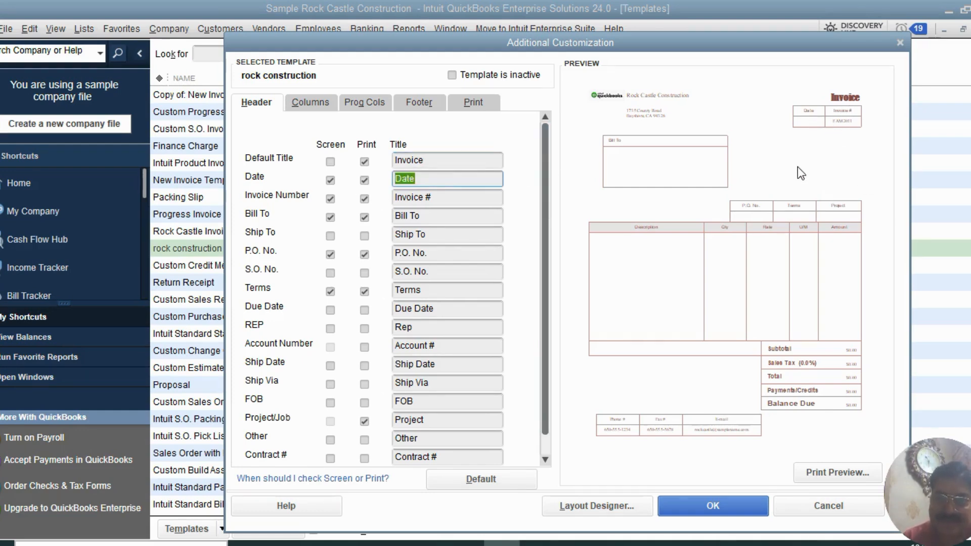
pyautogui.press('Tab')
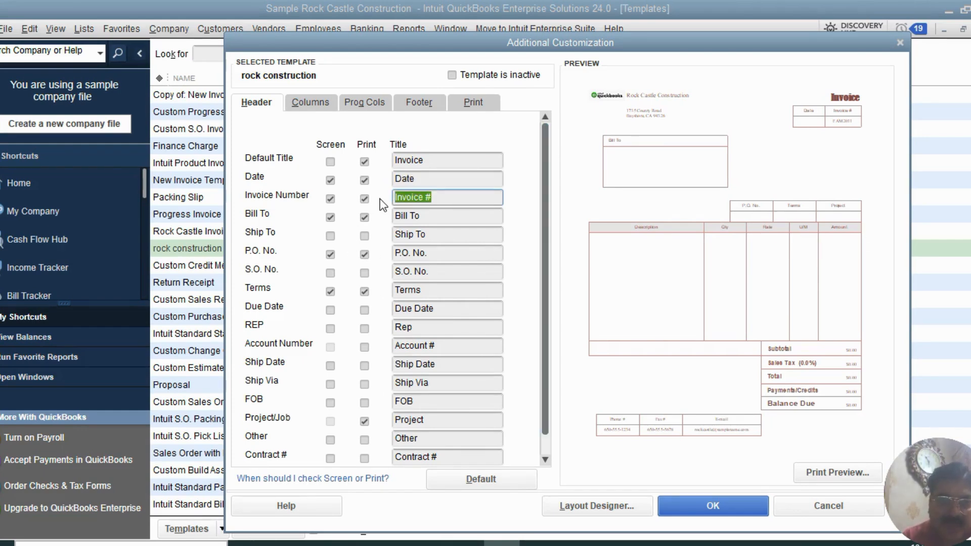
# Step: Try hiding the Invoice Number header field on screen and in print, and re-enable both
pyautogui.click(330, 199)
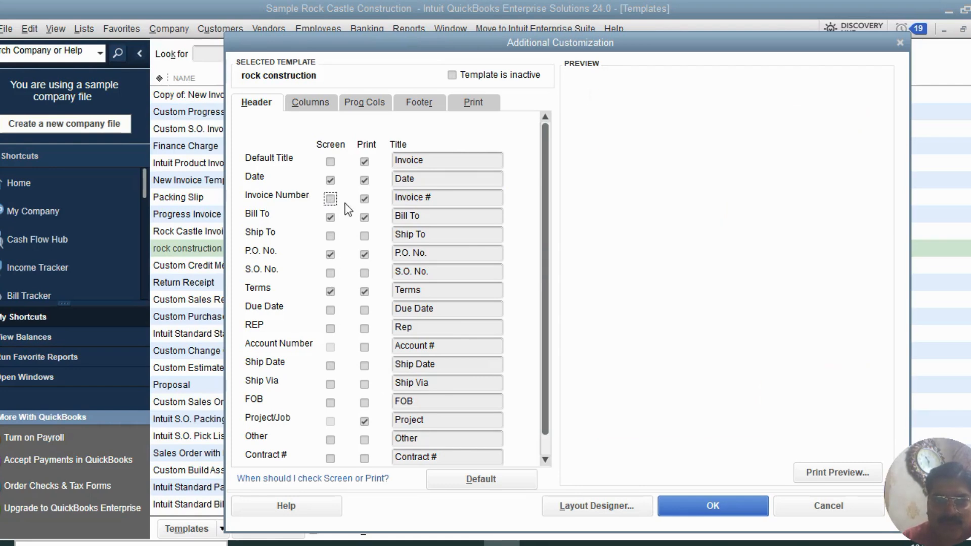
pyautogui.click(364, 198)
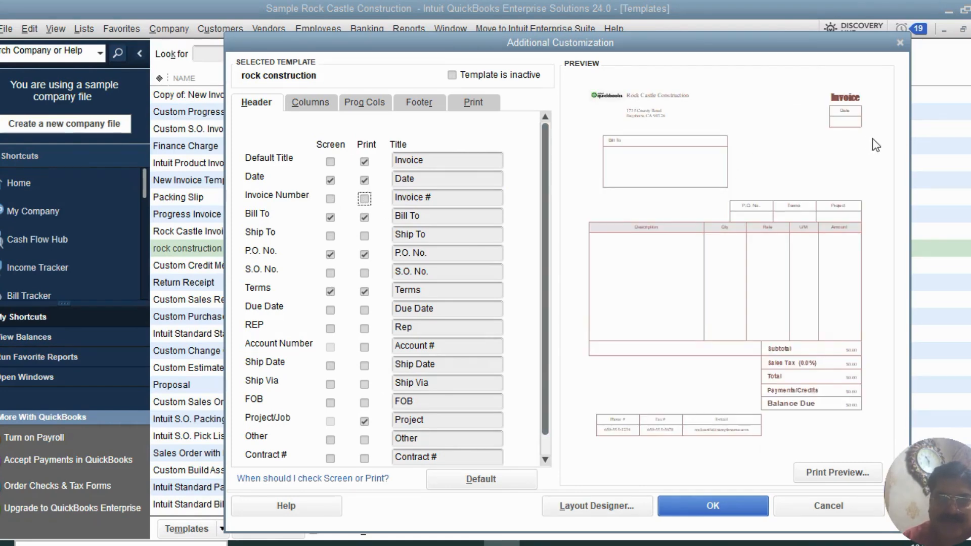
pyautogui.click(364, 198)
pyautogui.click(330, 199)
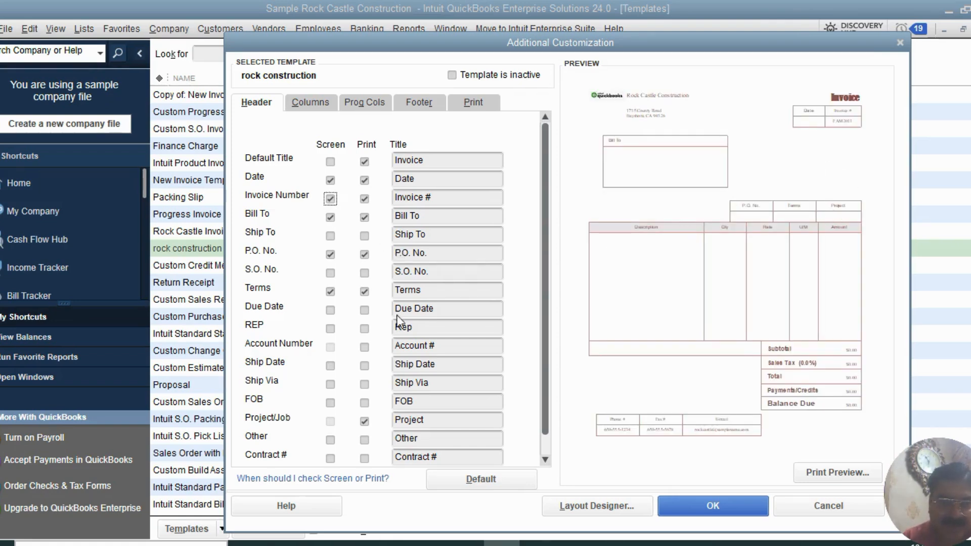
# Step: Remove the Terms field from the header for both screen and print
pyautogui.click(330, 292)
pyautogui.click(364, 292)
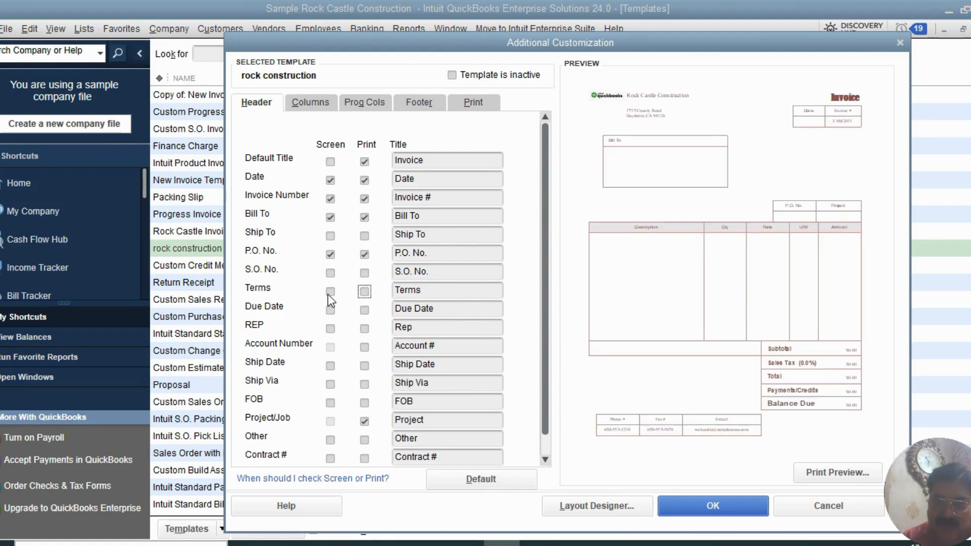
# Step: Re-enable the Terms header field for both screen and print
pyautogui.click(329, 293)
pyautogui.click(364, 293)
# Step: Try hiding the P.O. No. field on screen and in print and the Project/Job field in print, and re-enable them all
pyautogui.click(331, 256)
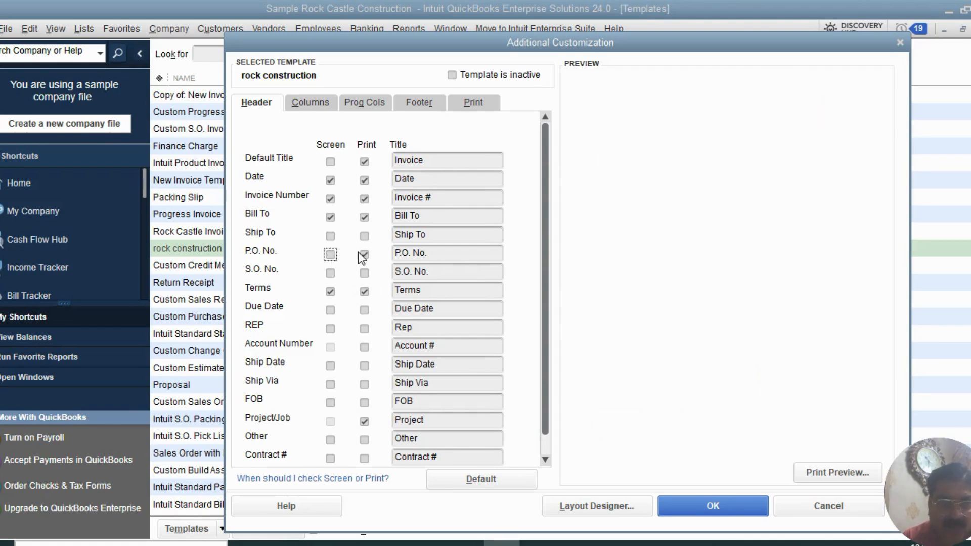
pyautogui.click(365, 255)
pyautogui.click(330, 254)
pyautogui.click(365, 254)
pyautogui.click(364, 421)
pyautogui.click(364, 421)
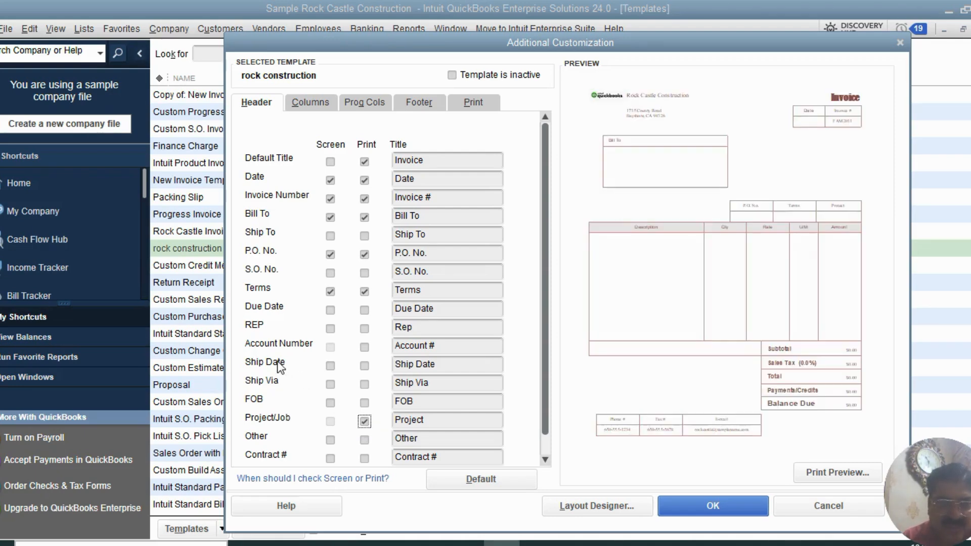
# Step: Add the Ship Date field to the header for both screen and print
pyautogui.click(329, 364)
pyautogui.click(364, 365)
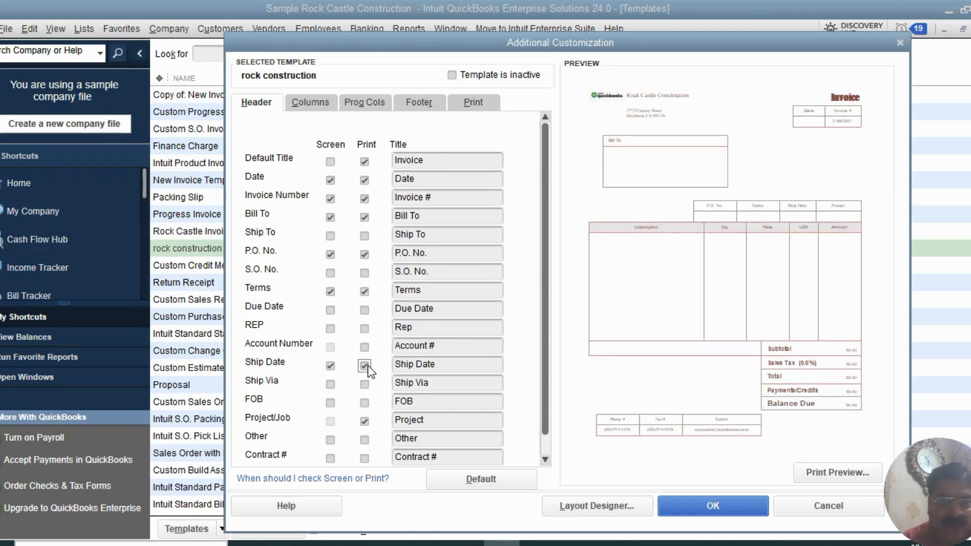
pyautogui.click(331, 366)
pyautogui.click(364, 367)
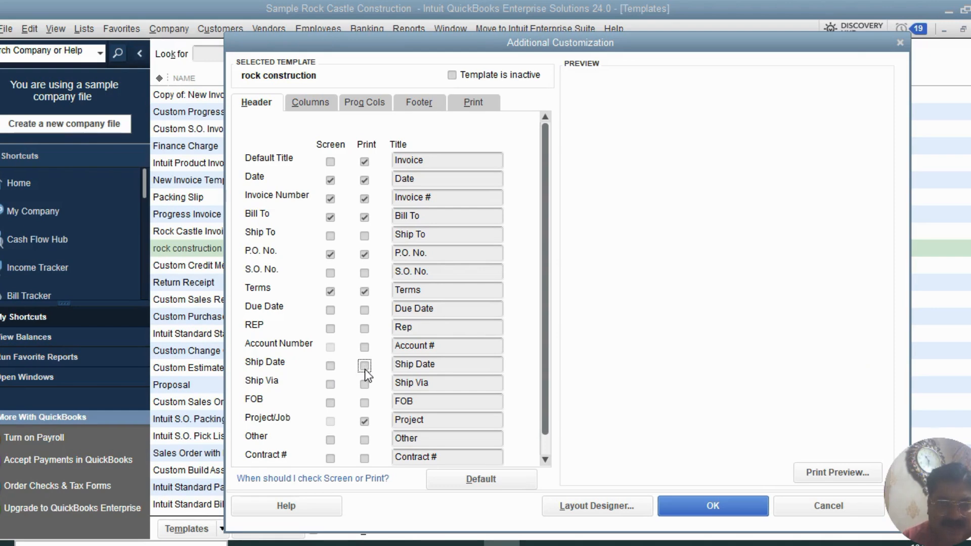
pyautogui.click(332, 368)
pyautogui.click(364, 365)
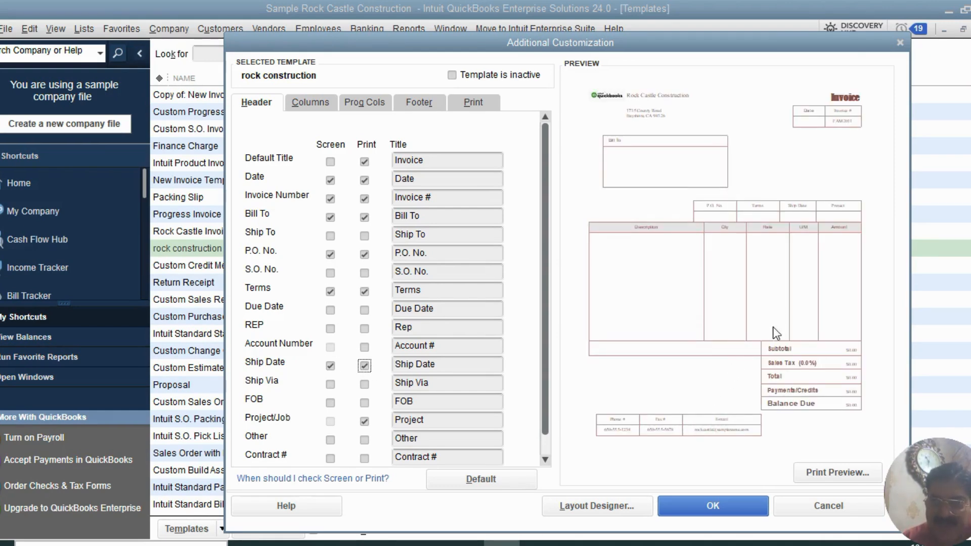
# Step: Hide and re-enable the Description column for screen and print so it moves to order 5, and show the Cost column on screen
pyautogui.click(305, 107)
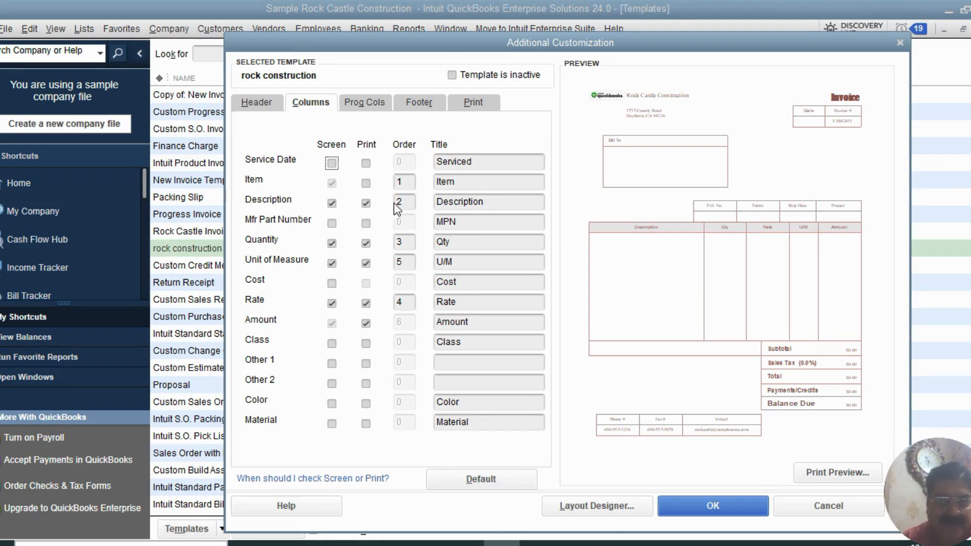
pyautogui.doubleClick(486, 200)
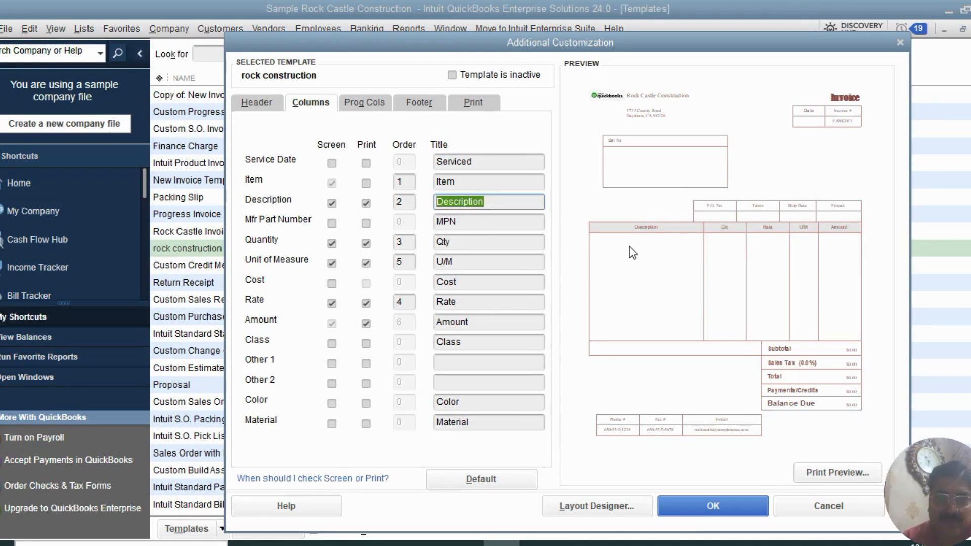
pyautogui.click(365, 203)
pyautogui.click(331, 203)
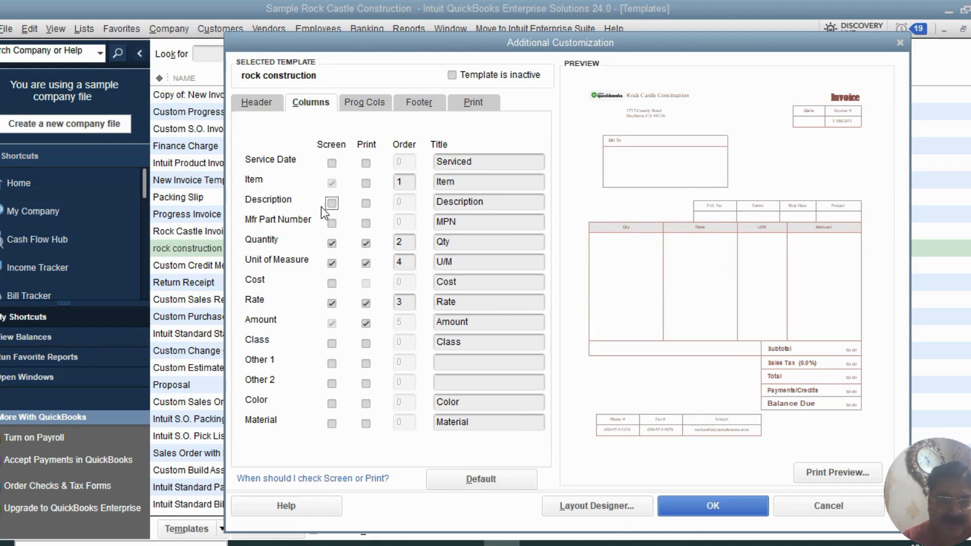
pyautogui.click(334, 204)
pyautogui.click(367, 203)
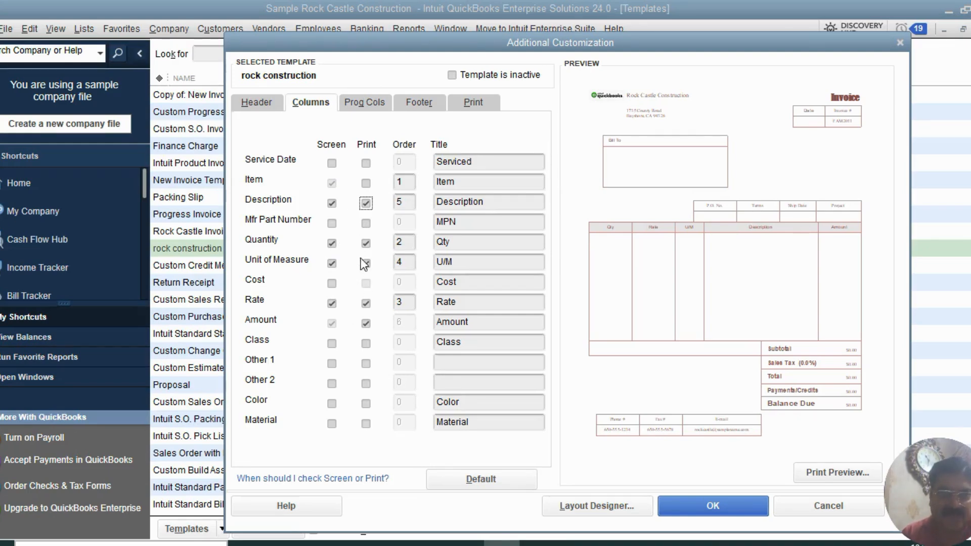
pyautogui.click(331, 284)
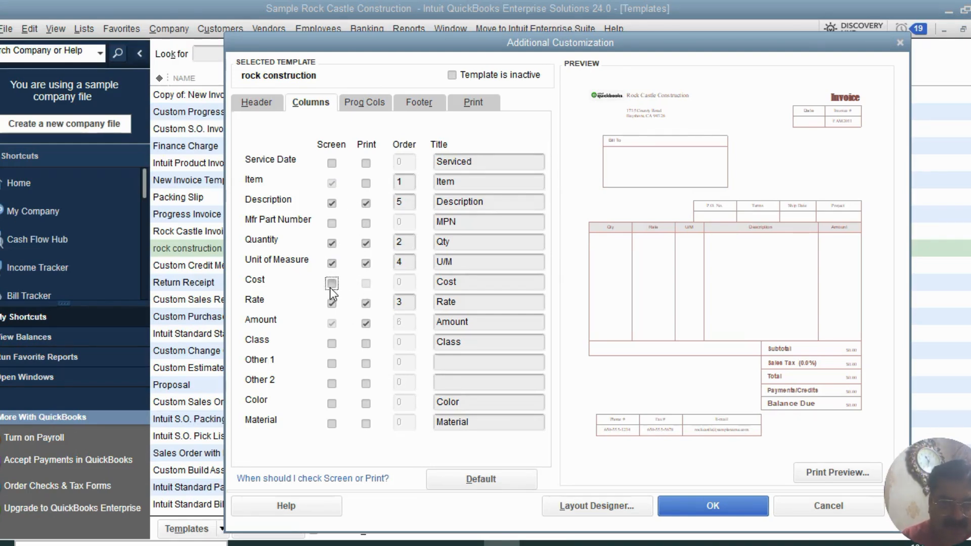
pyautogui.click(331, 284)
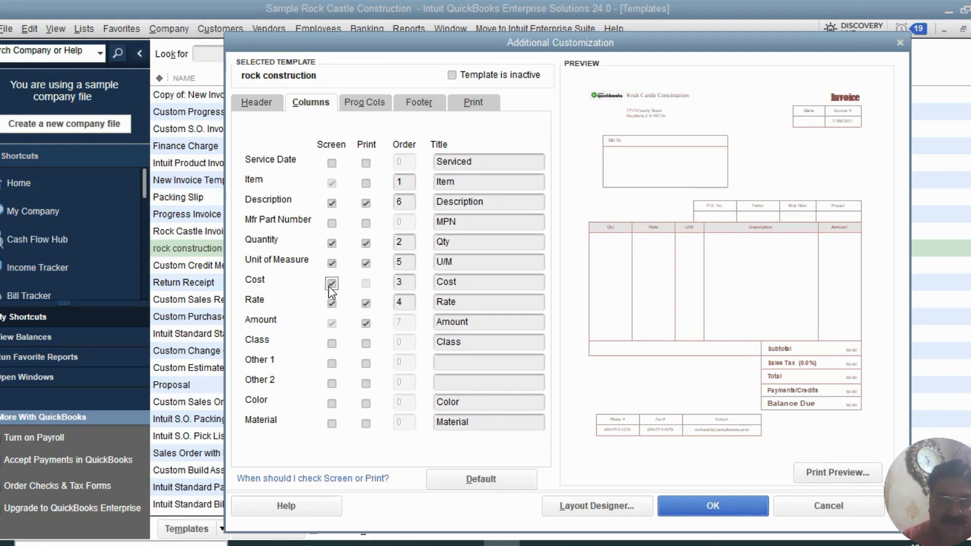
# Step: Try adding the Estimate Rate progress column to screen and print despite the overlapping fields, and remove it again
pyautogui.click(355, 104)
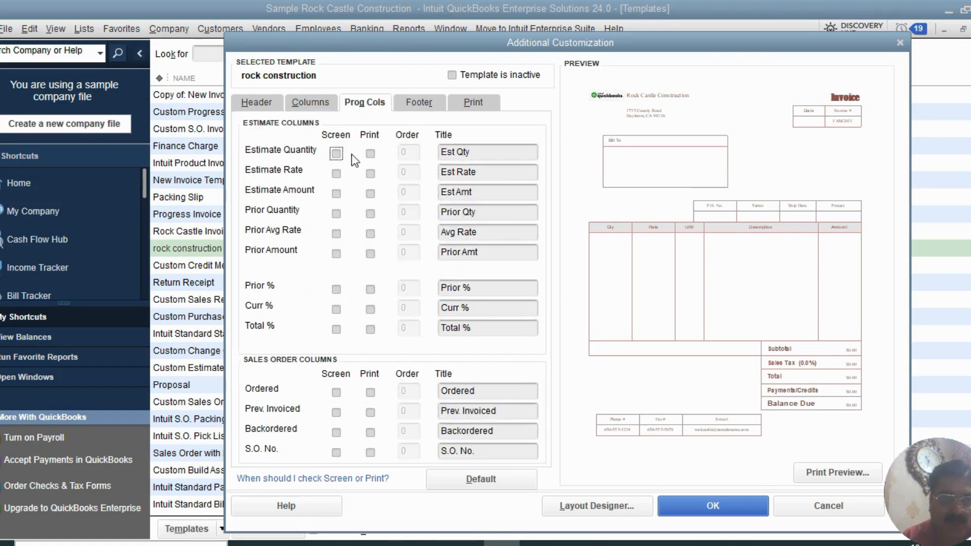
pyautogui.click(335, 174)
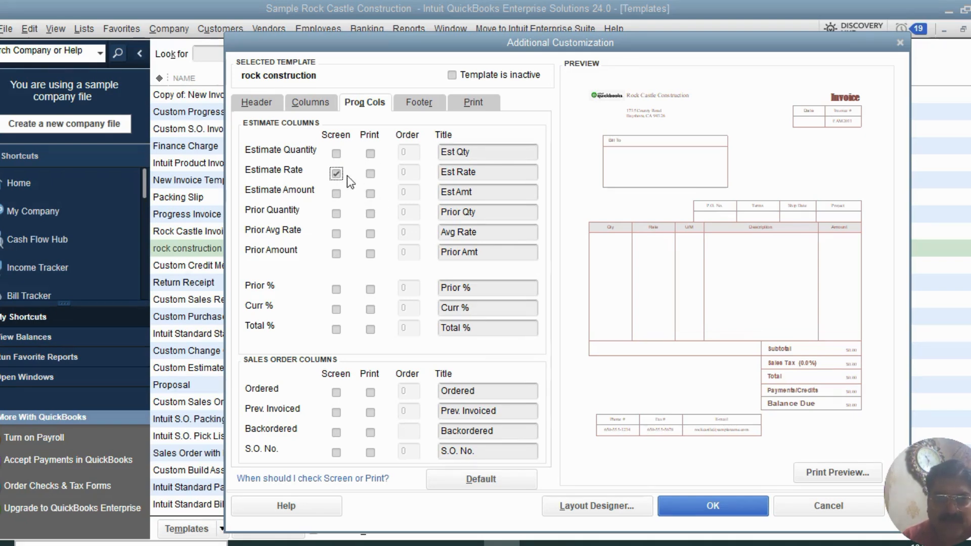
pyautogui.click(371, 174)
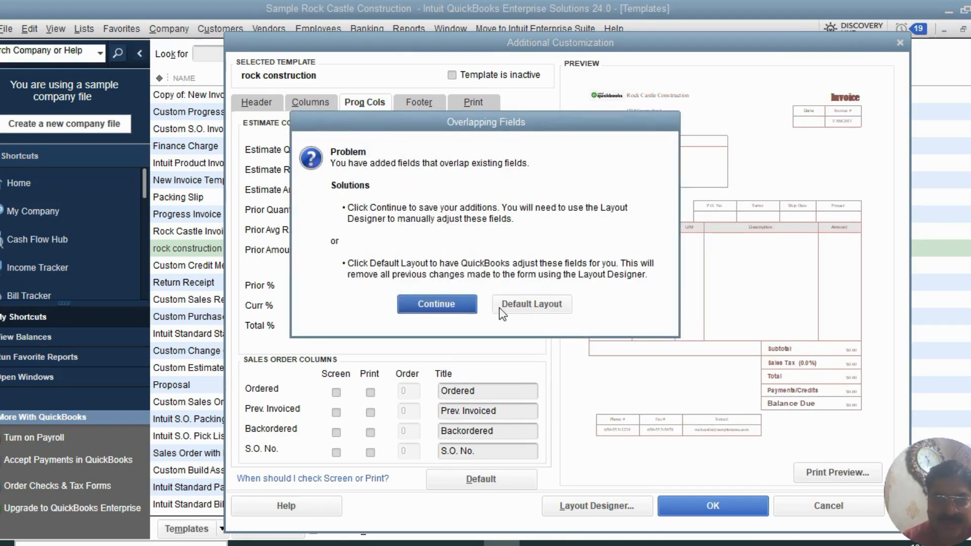
pyautogui.click(434, 303)
pyautogui.click(334, 174)
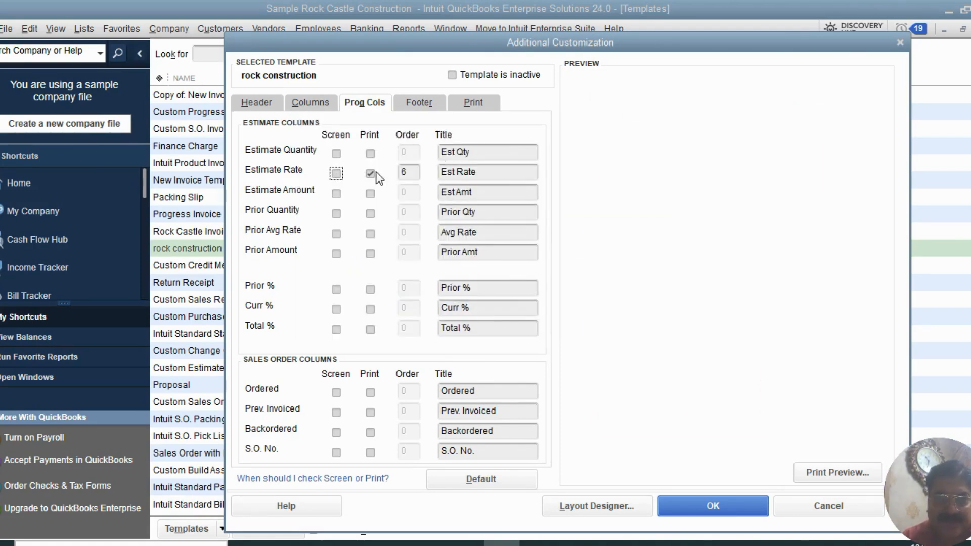
pyautogui.click(462, 314)
# Step: Try removing the footer Subtotal from print and restore it despite the overlapping fields, and view the template's print settings
pyautogui.click(419, 102)
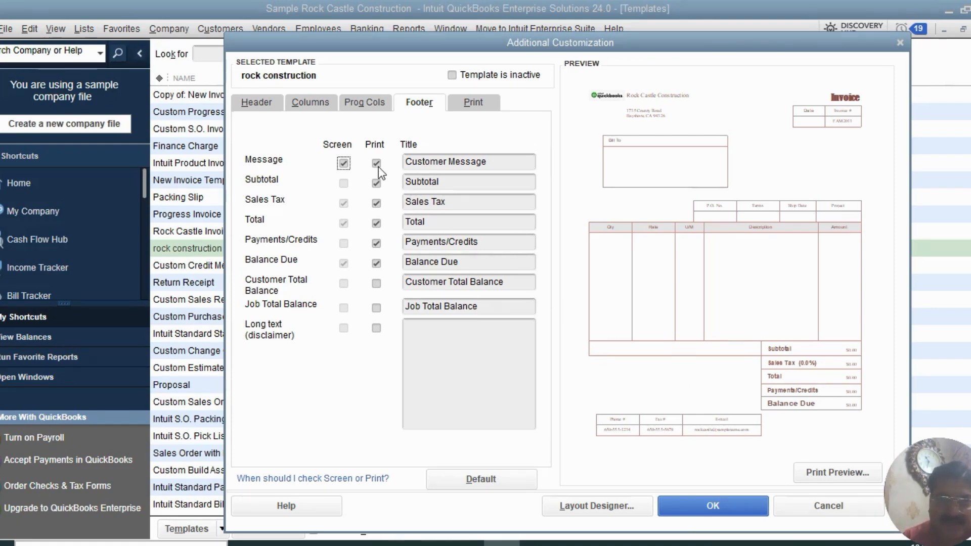
pyautogui.click(376, 183)
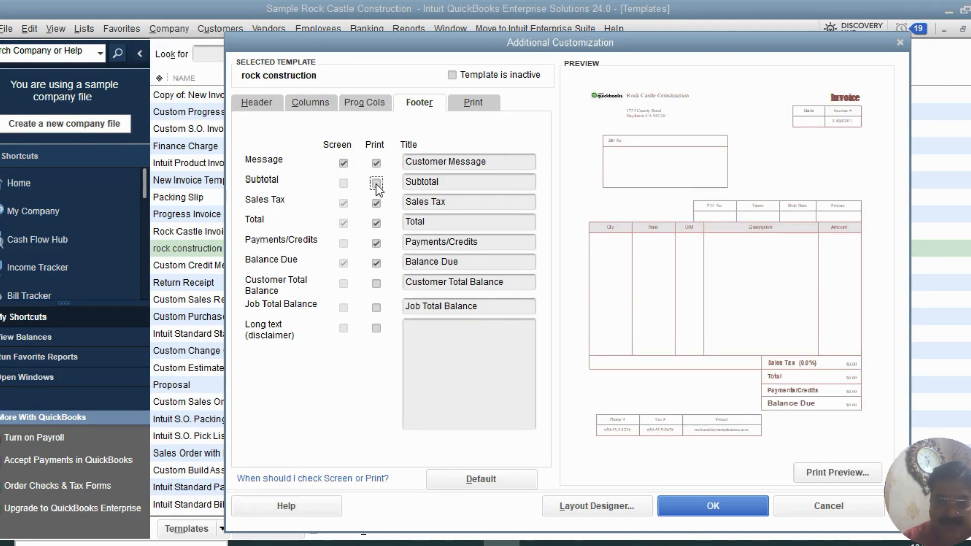
pyautogui.click(376, 183)
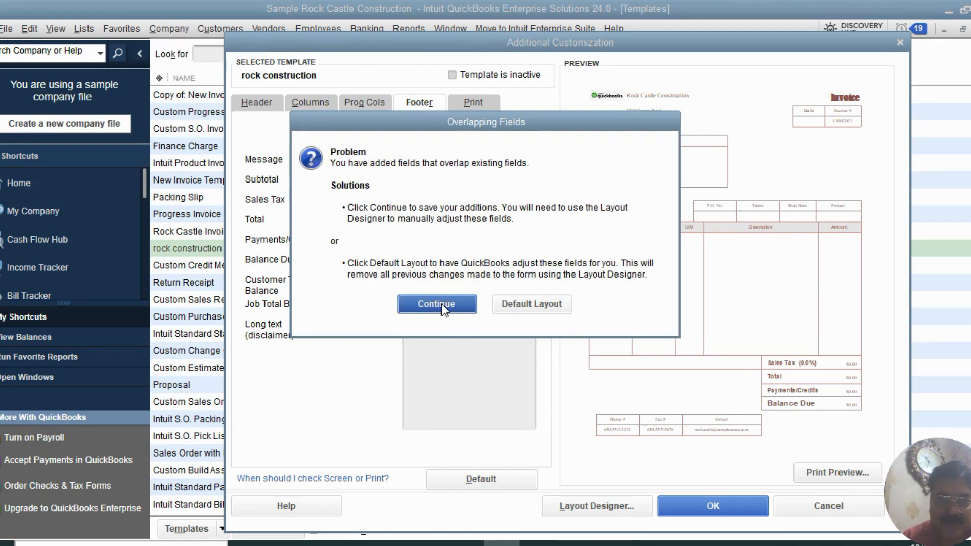
pyautogui.click(407, 302)
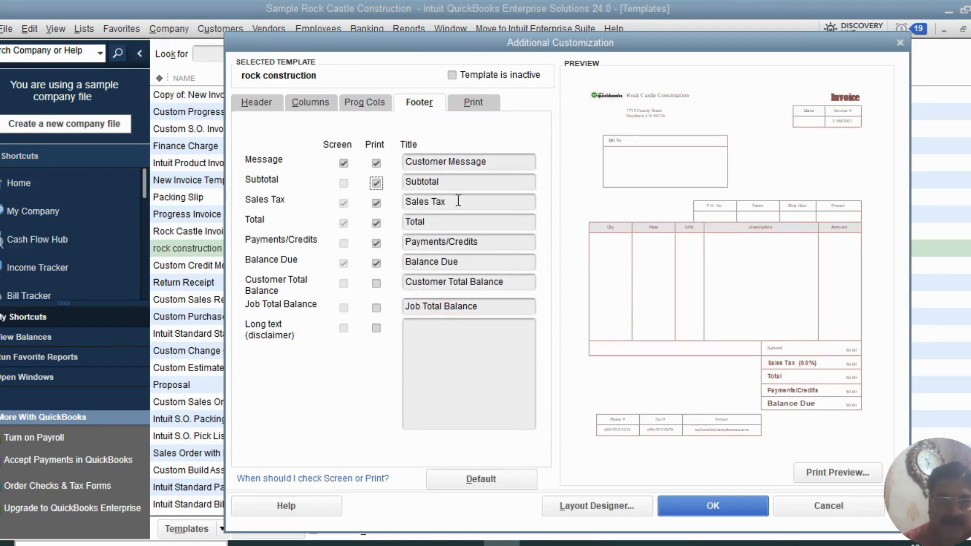
pyautogui.click(465, 104)
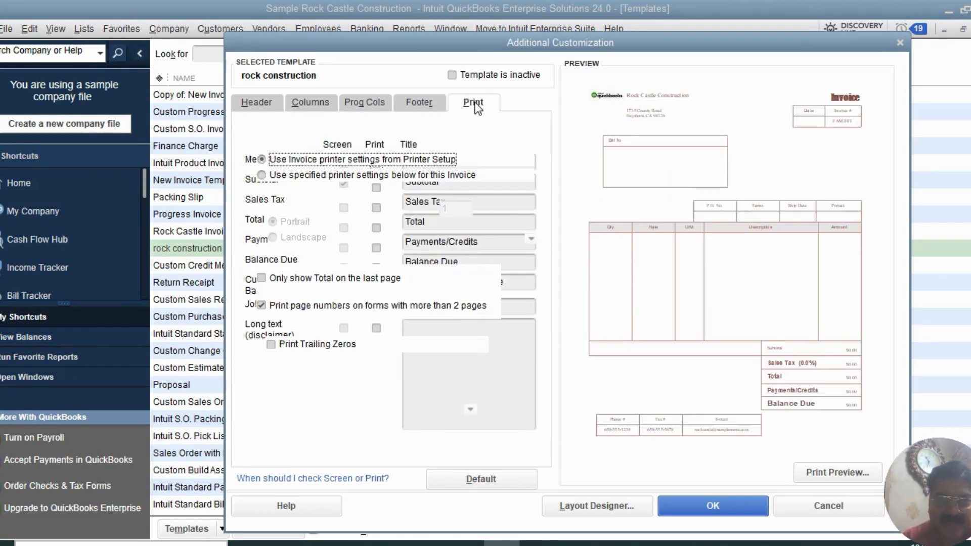
pyautogui.click(414, 104)
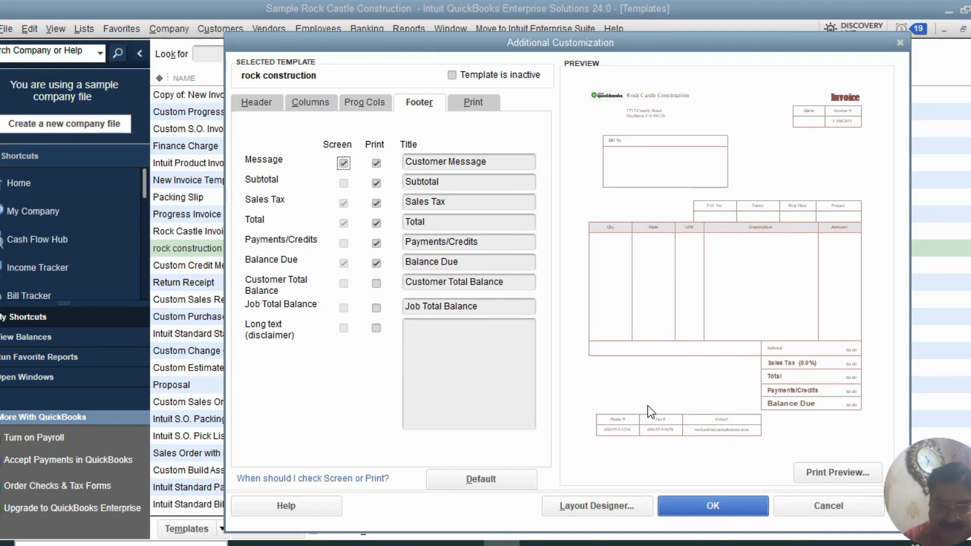
# Step: Open the template in the Layout Designer and move the Date label and its data field below the Invoice # block
pyautogui.click(580, 508)
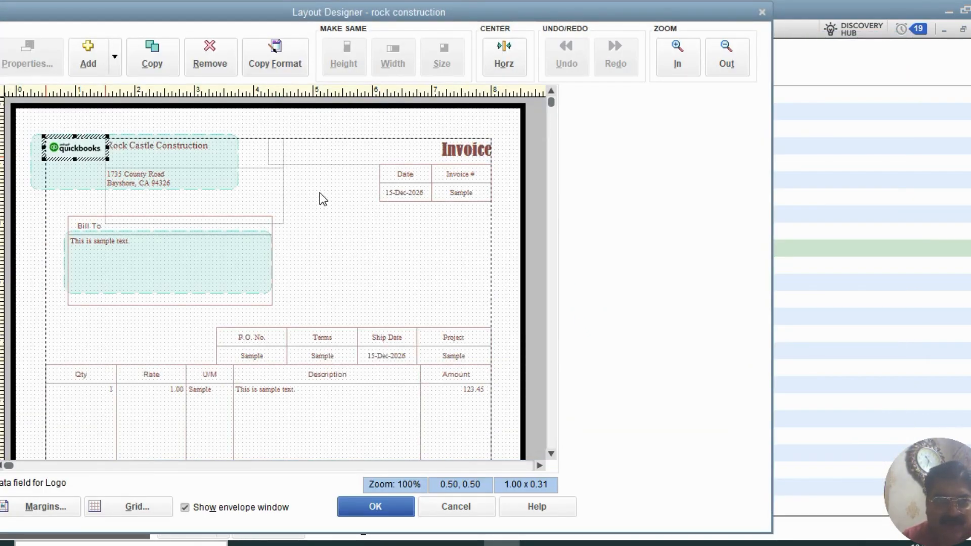
pyautogui.click(238, 276)
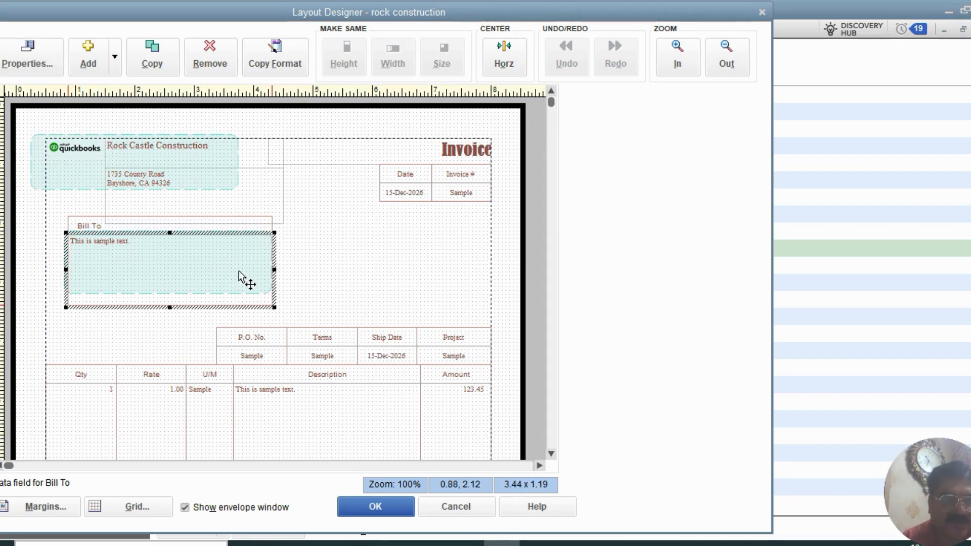
pyautogui.click(189, 228)
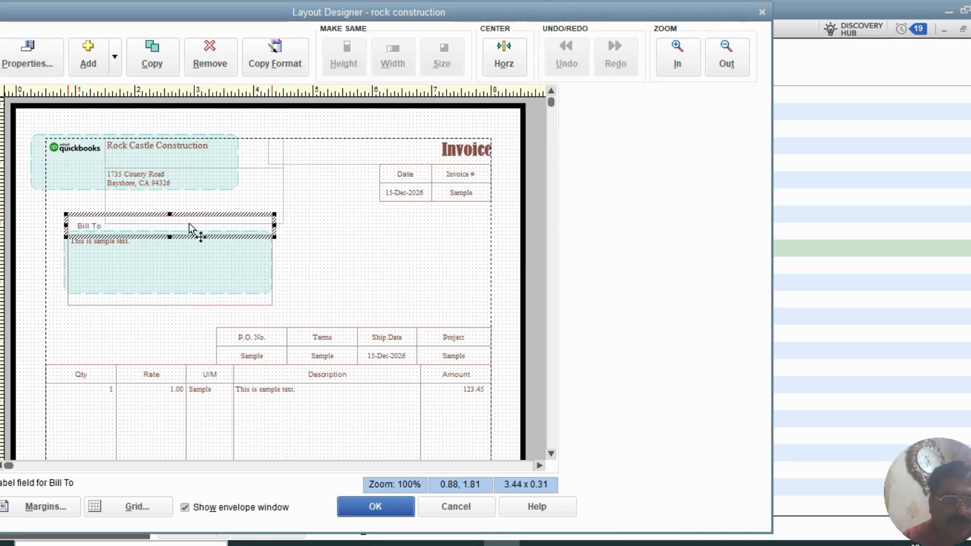
pyautogui.click(195, 273)
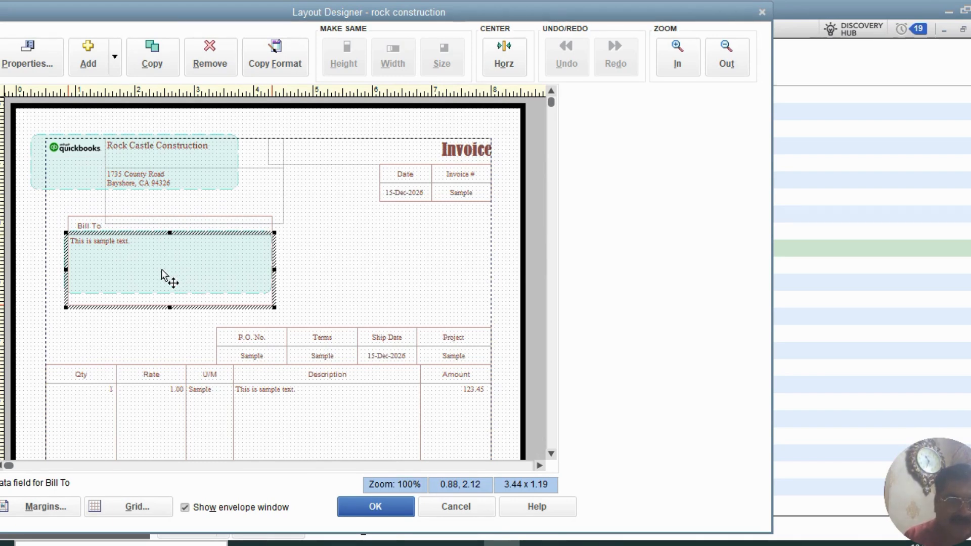
pyautogui.moveTo(406, 177); pyautogui.dragTo(461, 245)
pyautogui.click(404, 197)
pyautogui.moveTo(404, 197); pyautogui.dragTo(466, 260)
pyautogui.click(451, 281)
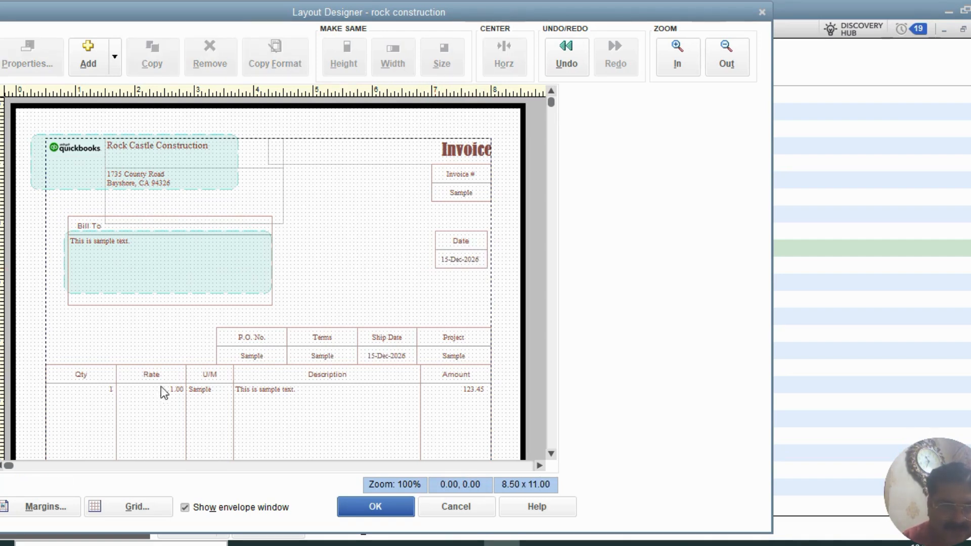
# Step: Move the P.O. No. label and data field left beneath the Bill To box, placing the data field at about 0.88, 3.94
pyautogui.click(246, 338)
pyautogui.moveTo(255, 340); pyautogui.dragTo(107, 339)
pyautogui.moveTo(244, 354); pyautogui.dragTo(112, 350)
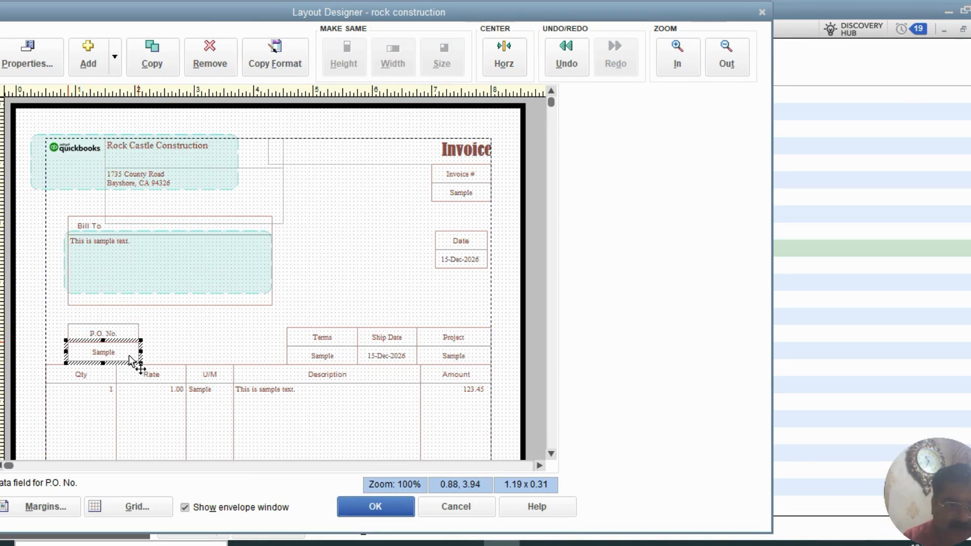
# Step: Move the Terms label and data field left toward the P.O. No. block, placing the data field at about 2.88, 3.94
pyautogui.click(320, 341)
pyautogui.moveTo(317, 336); pyautogui.dragTo(220, 334)
pyautogui.moveTo(311, 353)
pyautogui.mouseDown()
pyautogui.moveTo(235, 360)
pyautogui.moveTo(222, 350)
pyautogui.mouseUp()
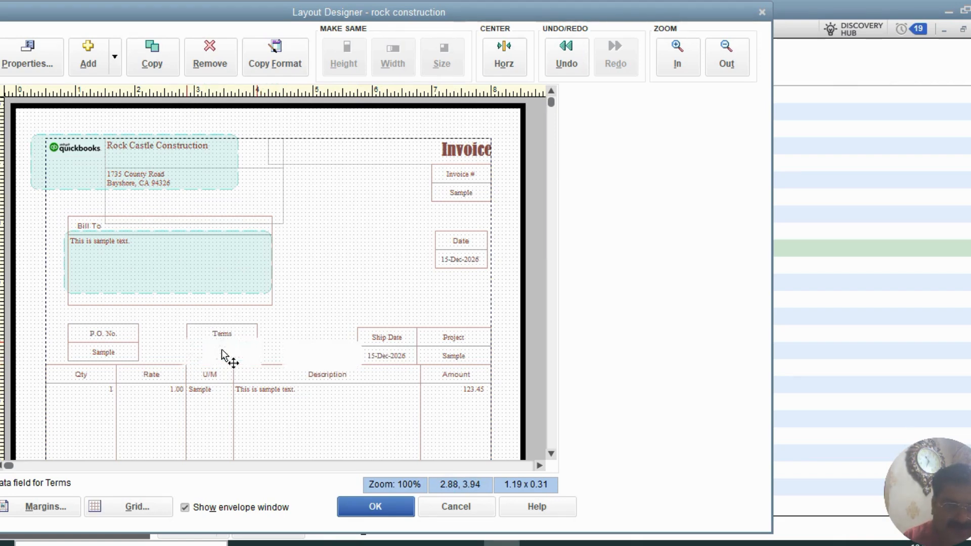
pyautogui.click(331, 311)
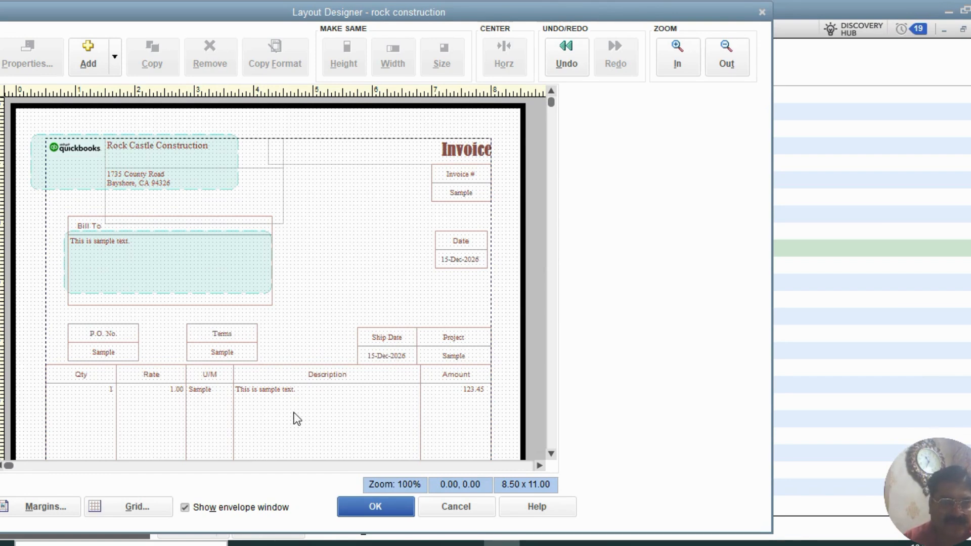
# Step: Shift the line-item table slightly right and down to about 0.54, 4.38 and save the layout
pyautogui.click(315, 397)
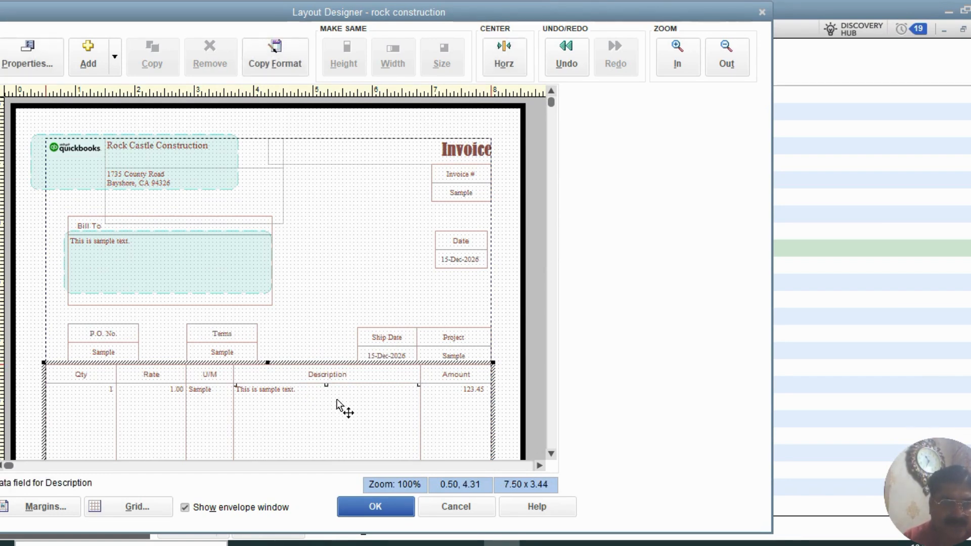
pyautogui.moveTo(45, 365); pyautogui.dragTo(52, 368)
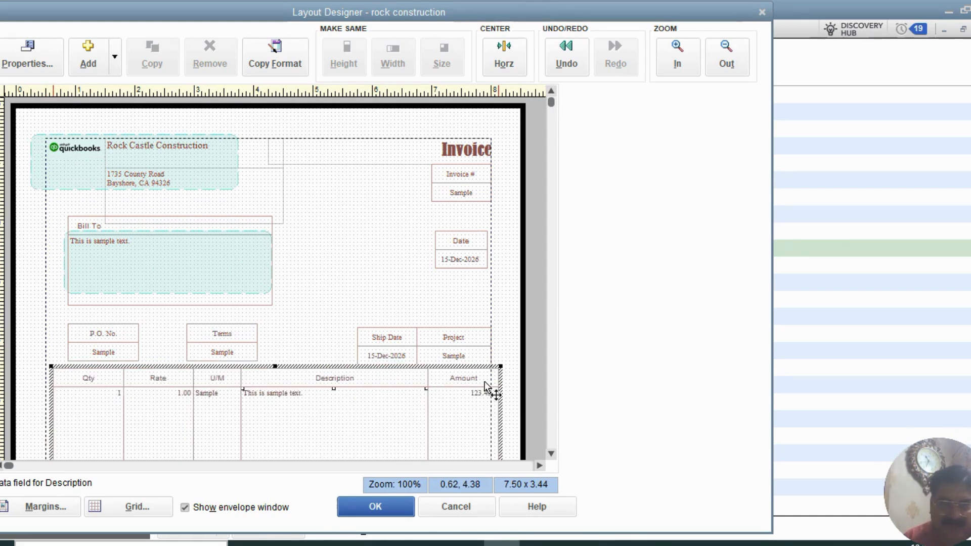
pyautogui.press('Left')
pyautogui.press('Left')
pyautogui.press('Left')
pyautogui.press('Left')
pyautogui.press('Left')
pyautogui.press('Left')
pyautogui.press('Left')
pyautogui.press('Left')
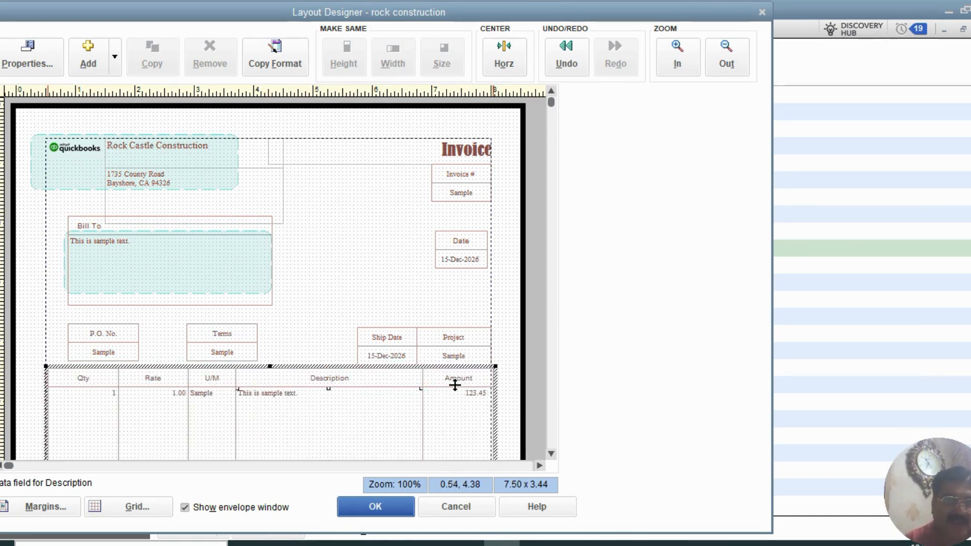
pyautogui.click(367, 507)
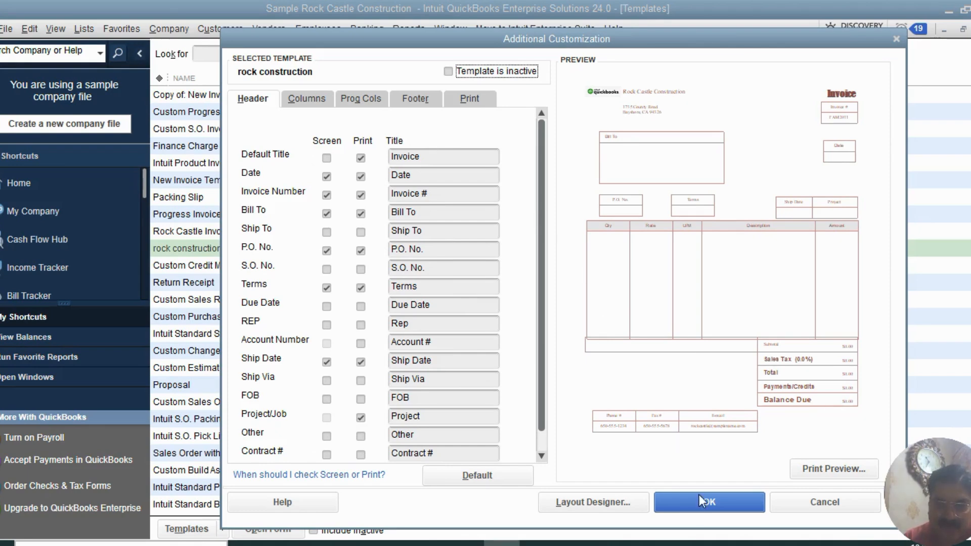
# Step: Save the additional customization and open the template manager from the basic customization
pyautogui.click(685, 504)
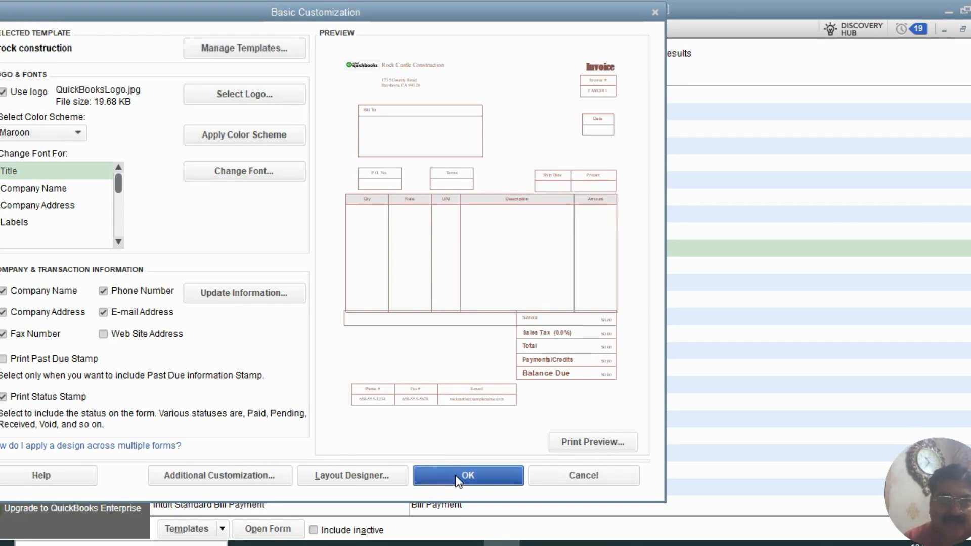
pyautogui.click(241, 49)
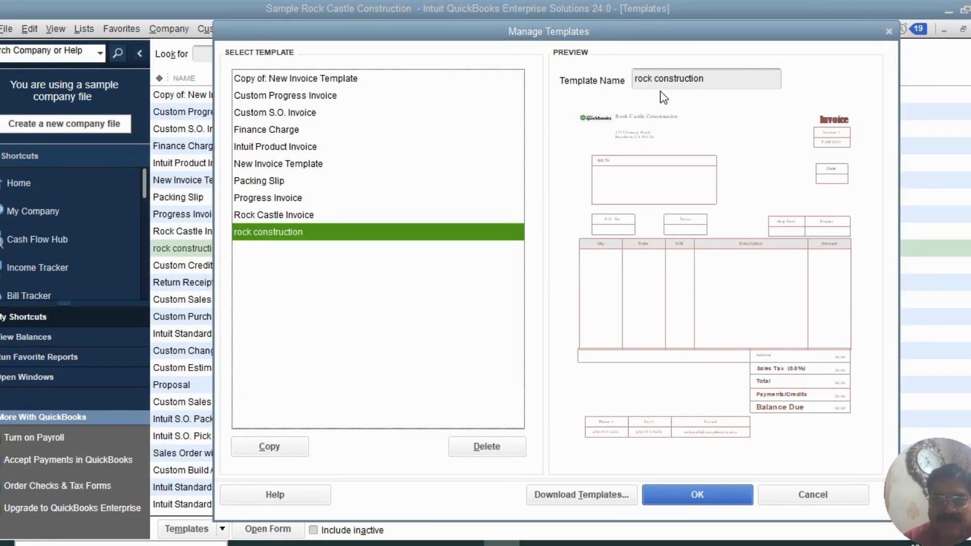
# Step: Accept the rock construction template in the template manager and finish its basic customization
pyautogui.click(703, 497)
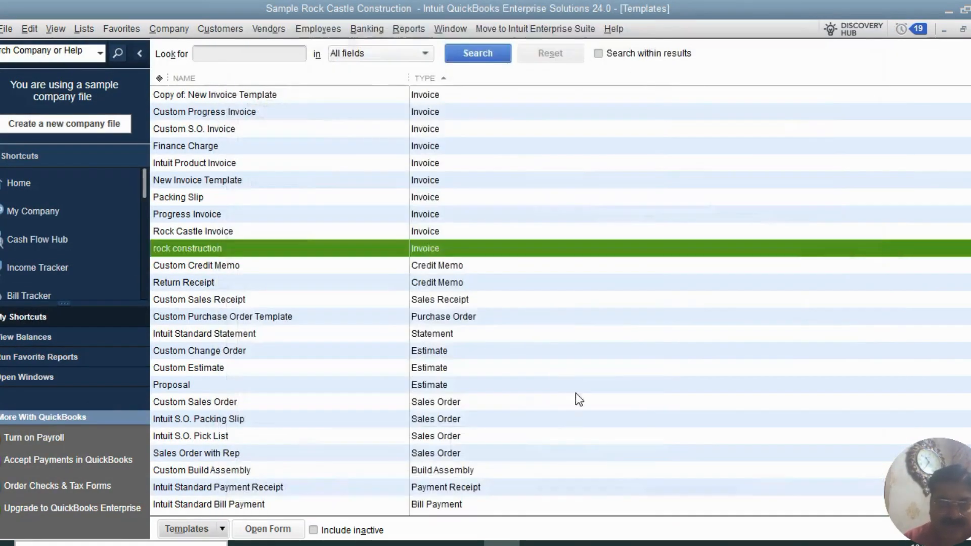
pyautogui.click(481, 475)
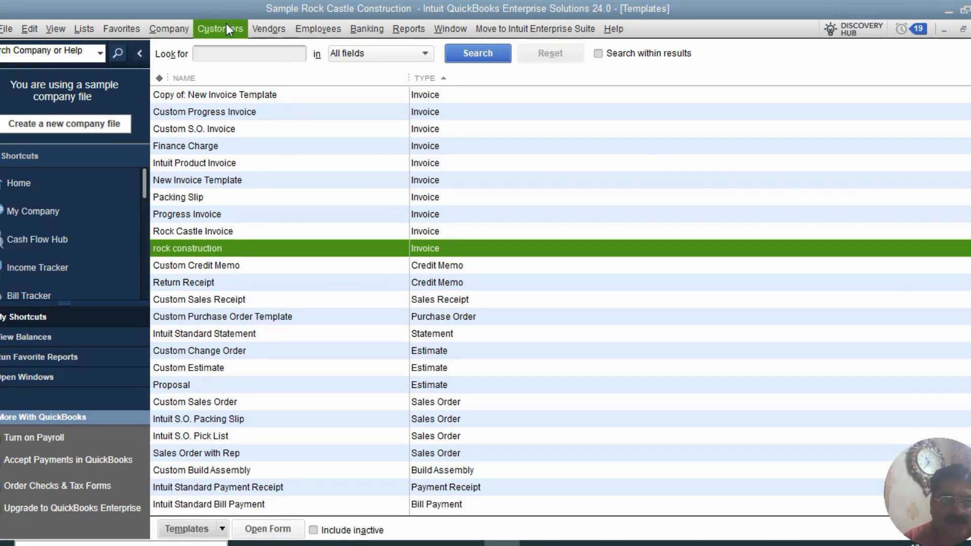
# Step: Open a new invoice, apply the rock construction template to check its form layout, and close the invoice
pyautogui.click(212, 30)
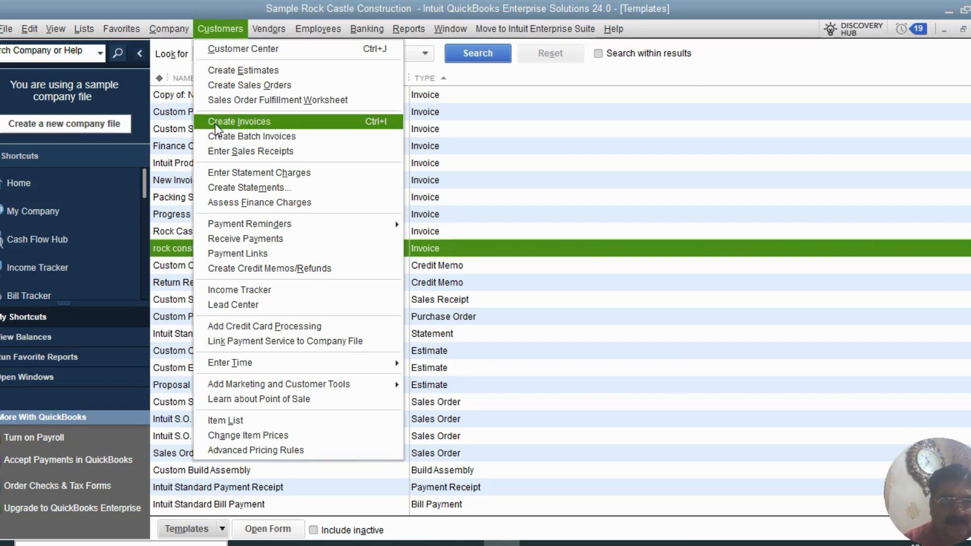
pyautogui.click(238, 122)
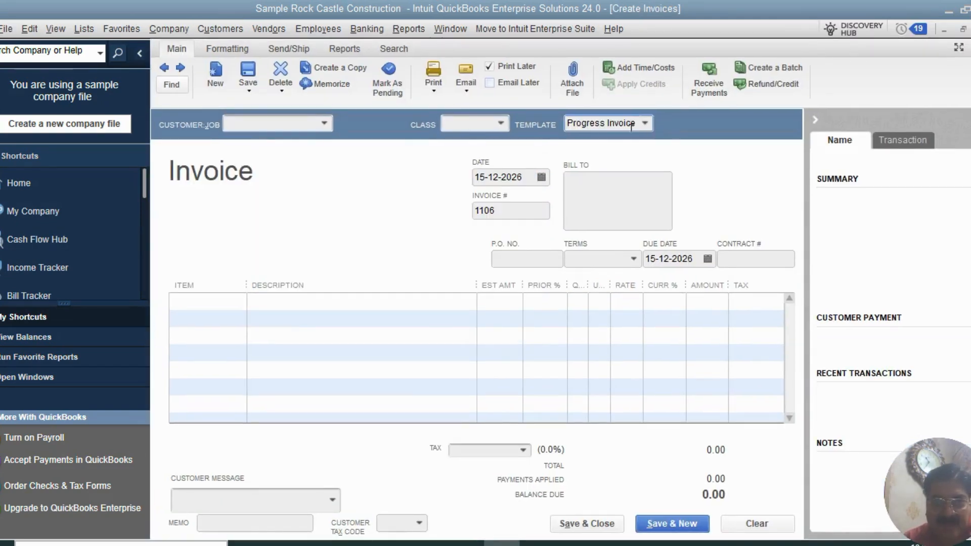
pyautogui.click(648, 125)
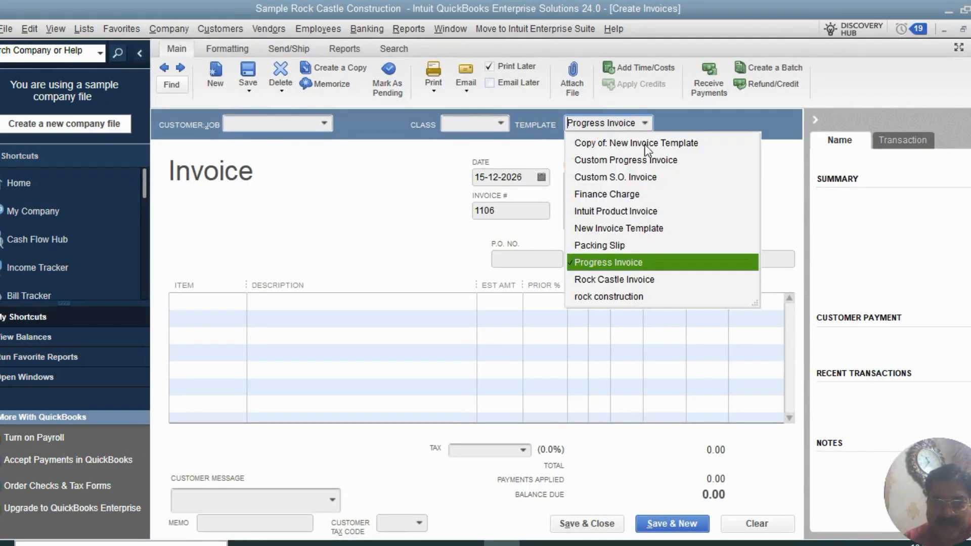
pyautogui.click(607, 296)
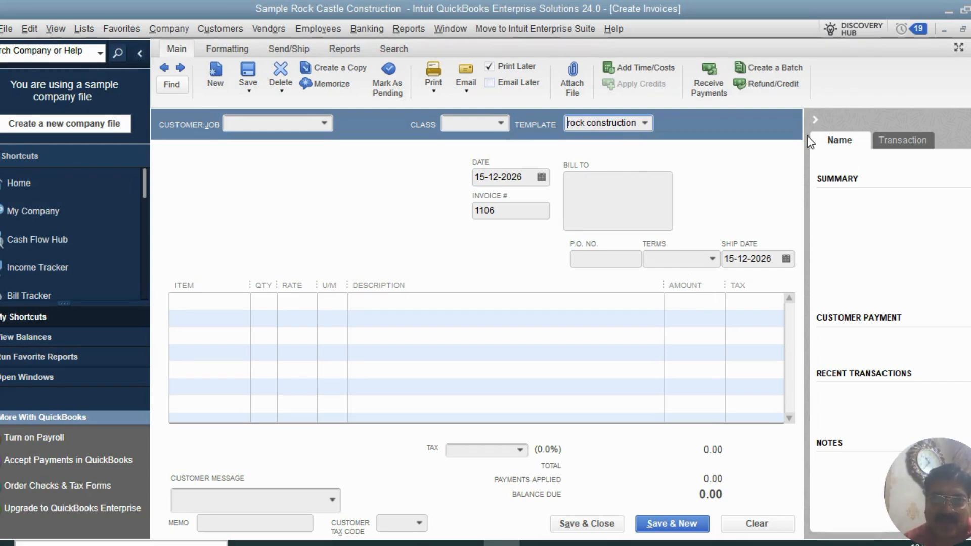
pyautogui.click(970, 29)
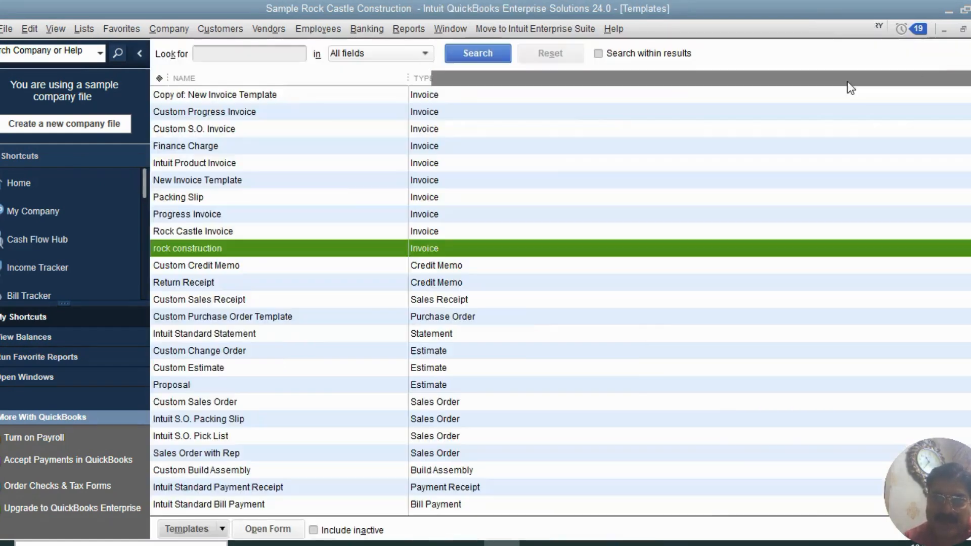